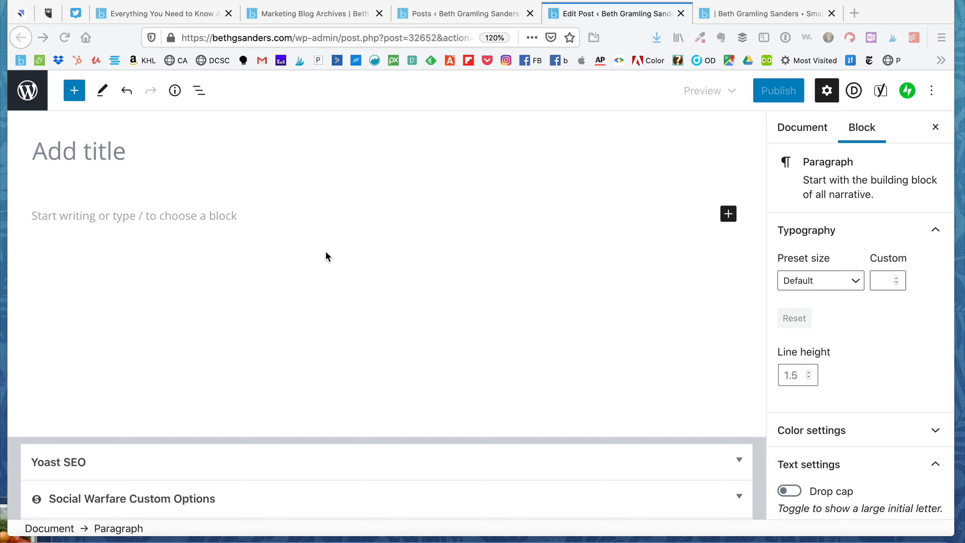
- Insert a Cover block into the body of the new post
click(728, 214)
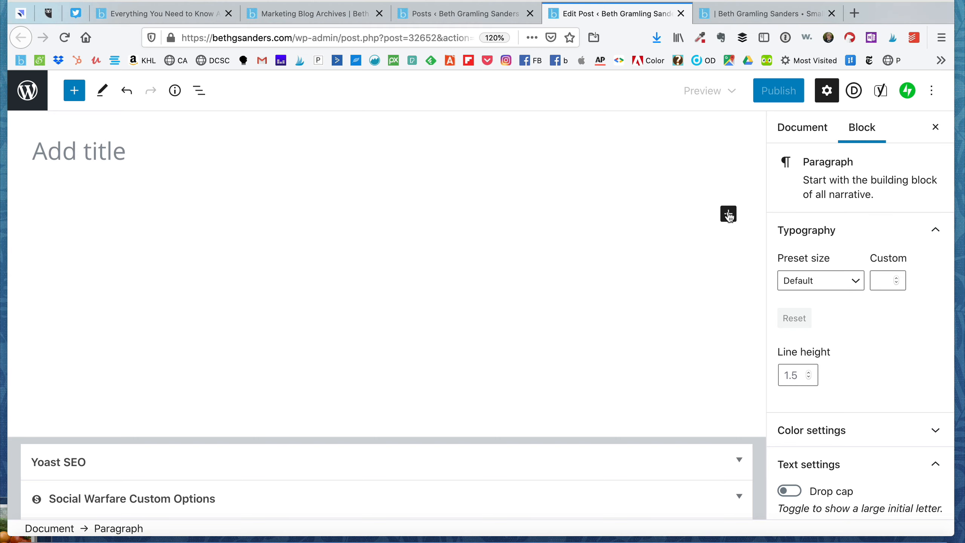
click(728, 214)
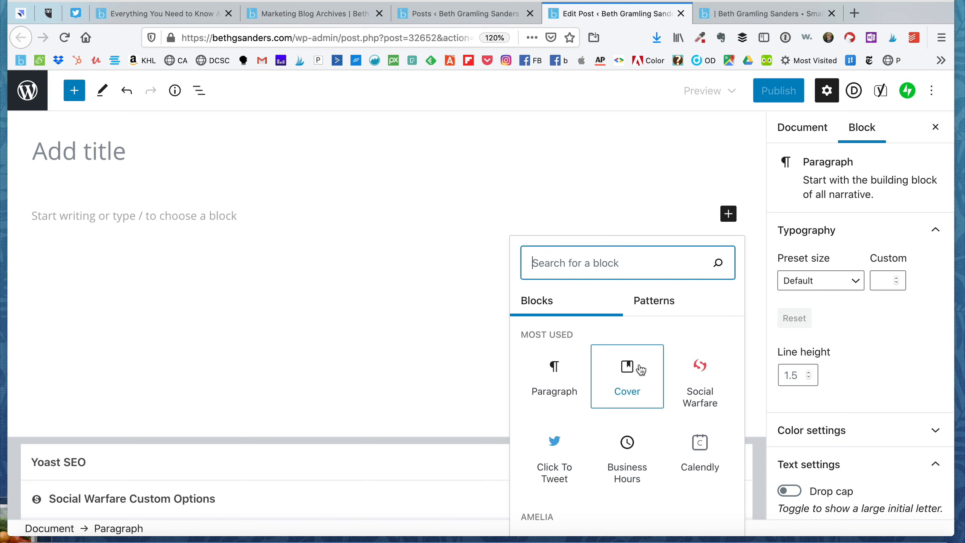
scroll(626, 376, down, 1)
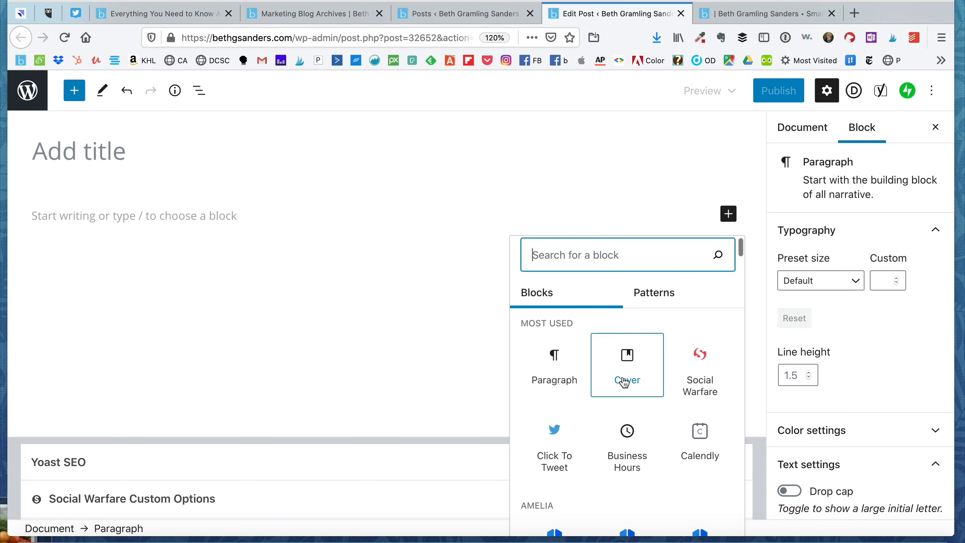
click(628, 361)
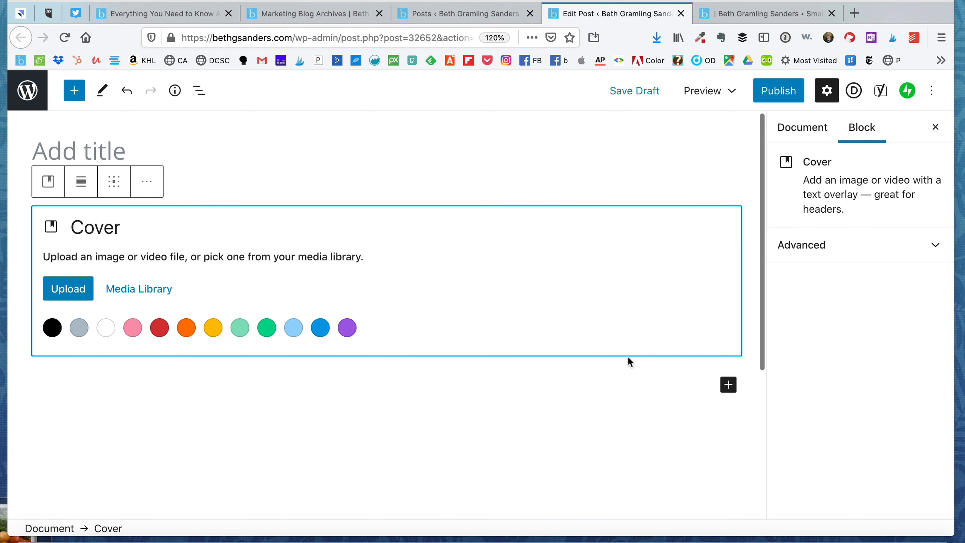
- Try to upload IMG_2014.jpeg from the Desktop into the Cover block
click(55, 293)
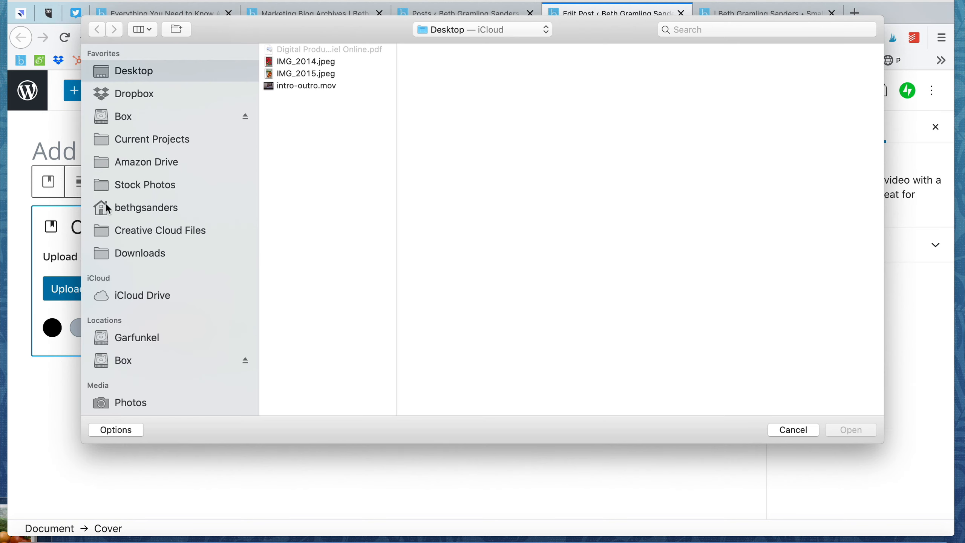
click(302, 62)
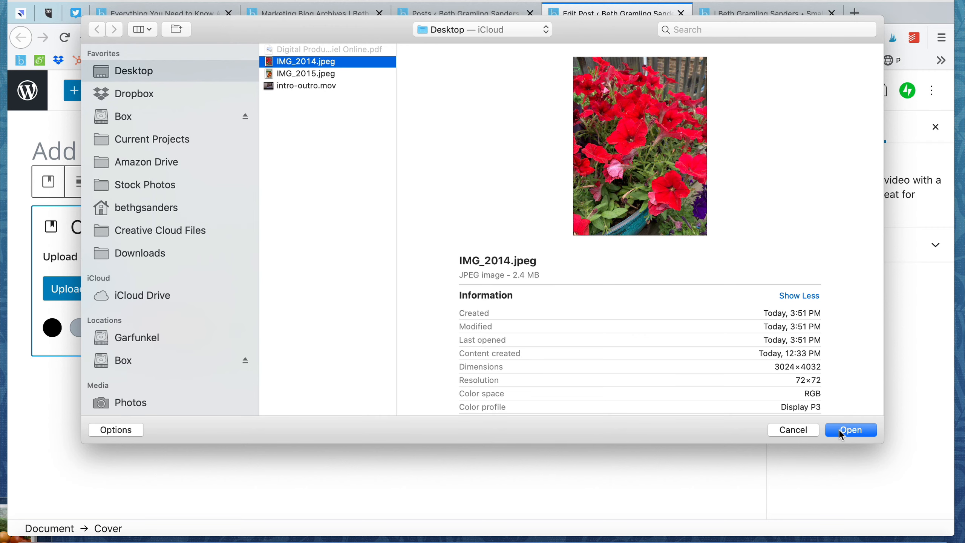
click(841, 432)
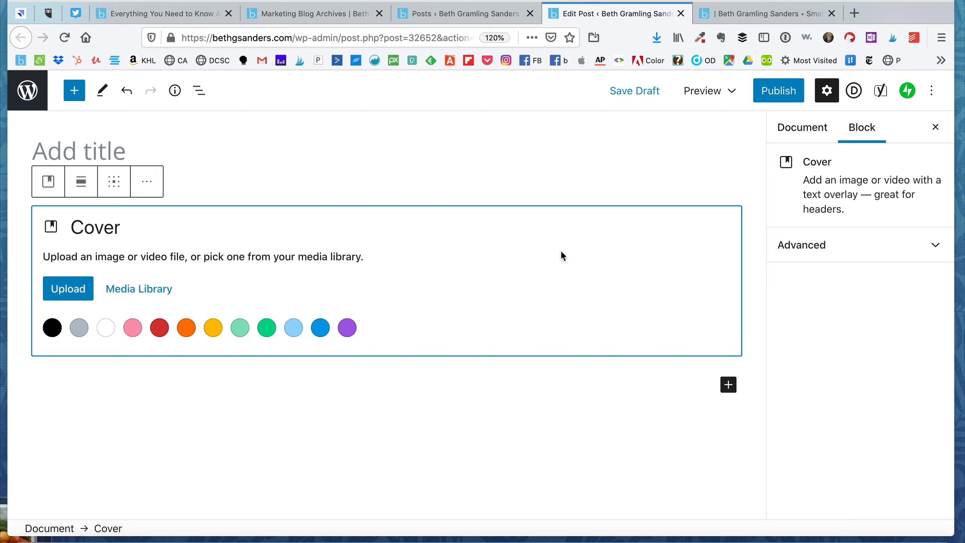
- Upload the Desktop photo IMG_2014.jpeg again as the Cover block's background image
click(67, 293)
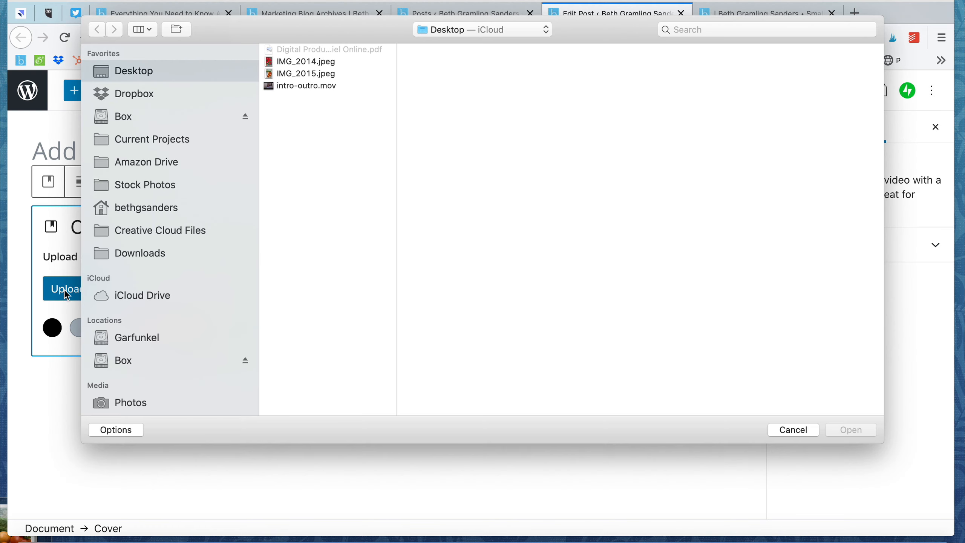
click(307, 63)
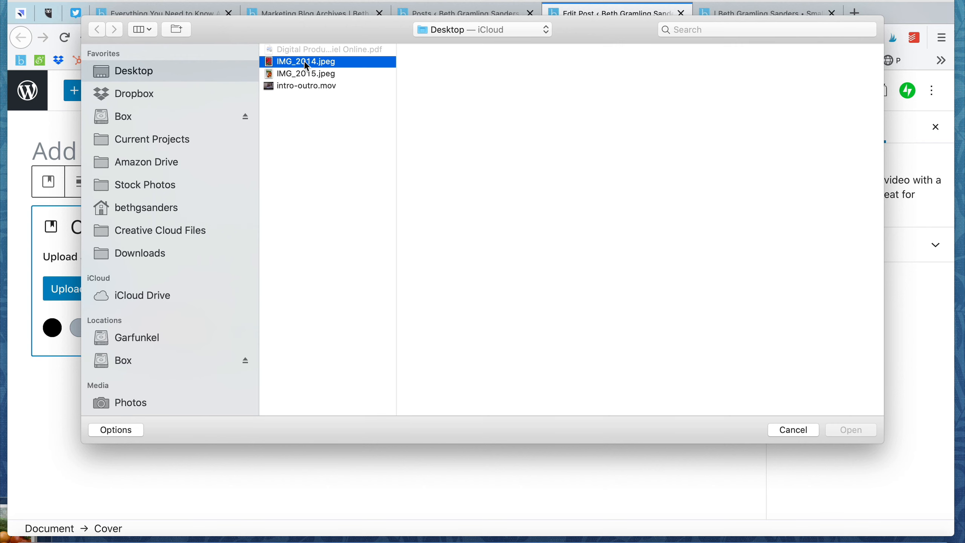
click(850, 429)
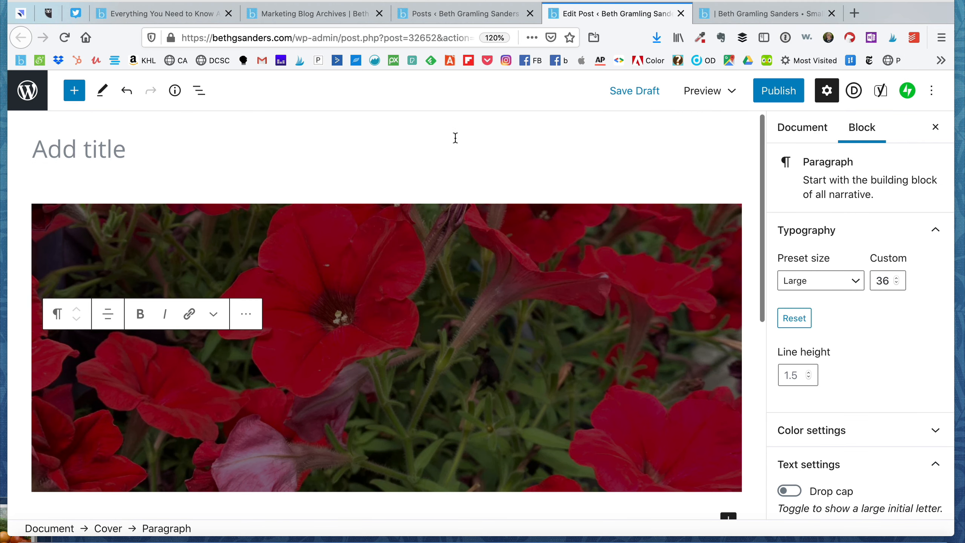
- Add the overlay text "Red Flowers" on the cover image
scroll(454, 151, down, 3)
scroll(454, 155, up, 2)
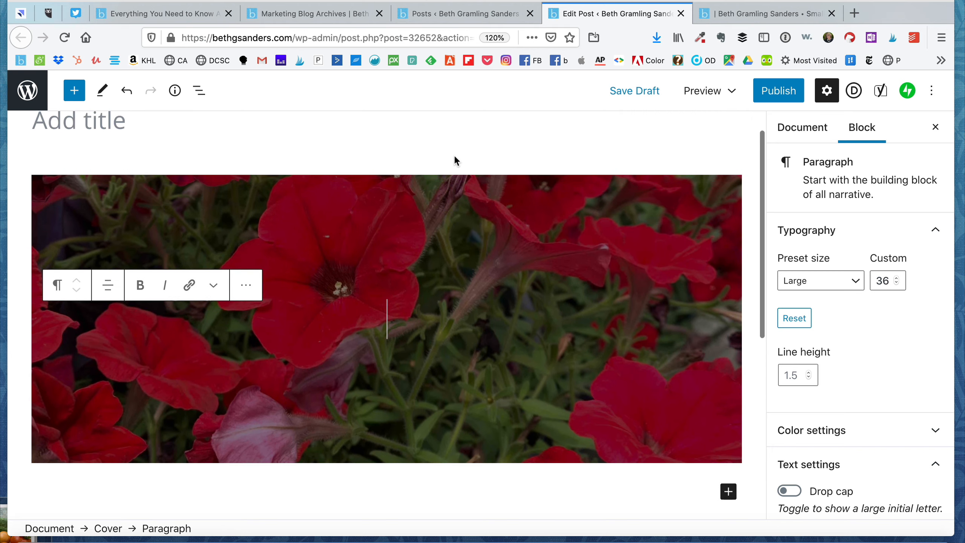
scroll(454, 155, up, 1)
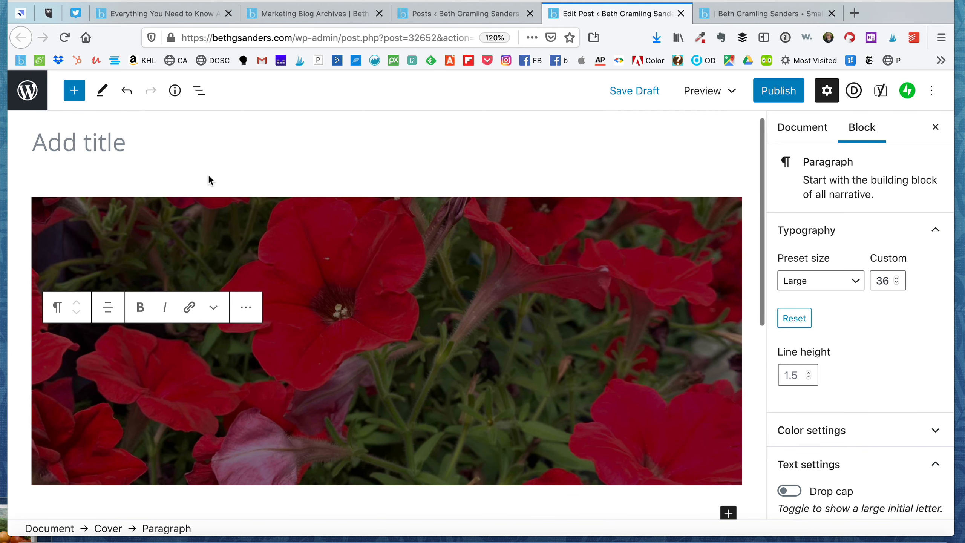
scroll(194, 231, down, 2)
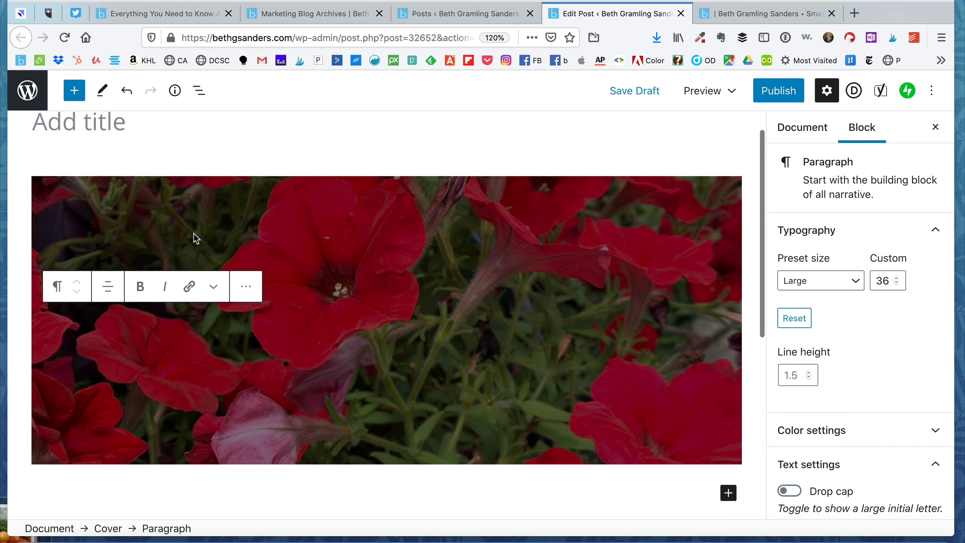
scroll(200, 243, down, 1)
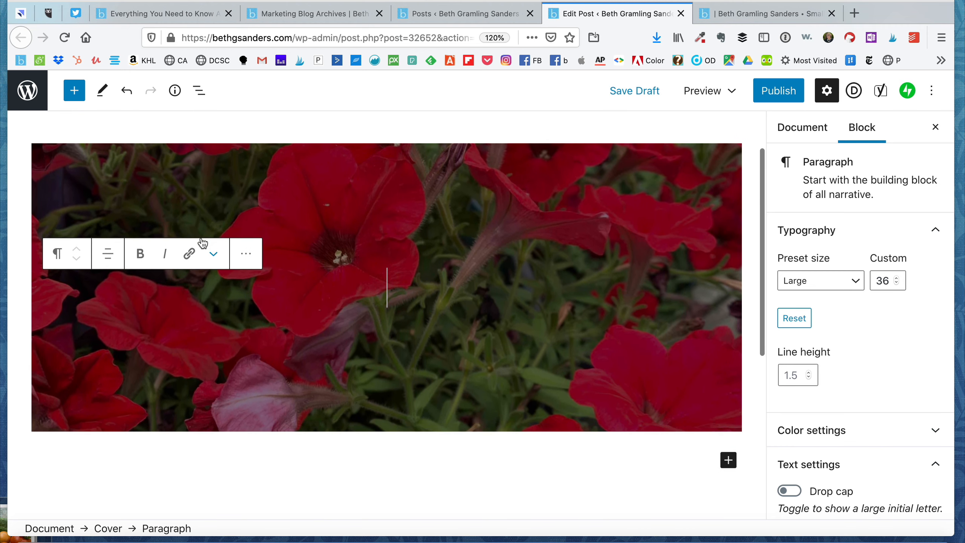
scroll(200, 242, up, 2)
scroll(381, 358, up, 1)
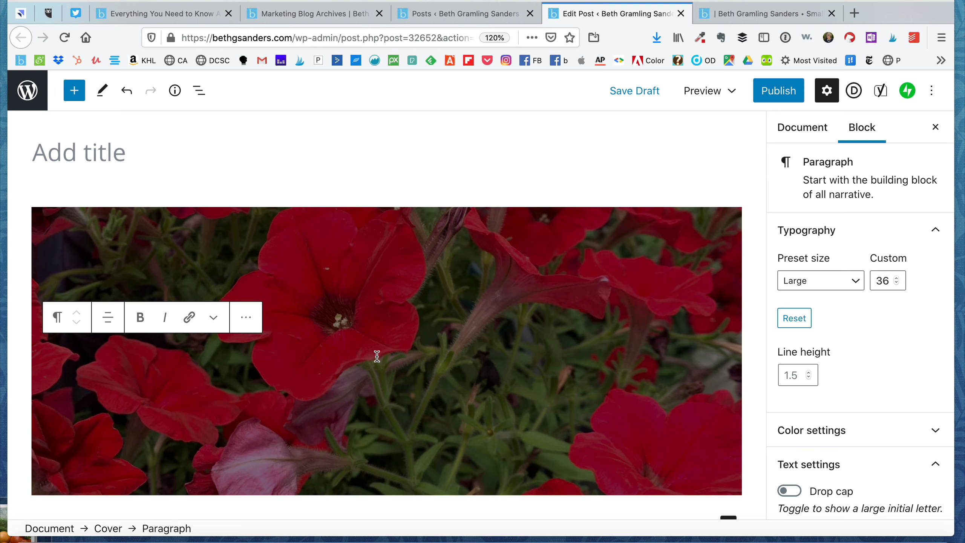
text(Red Flowers)
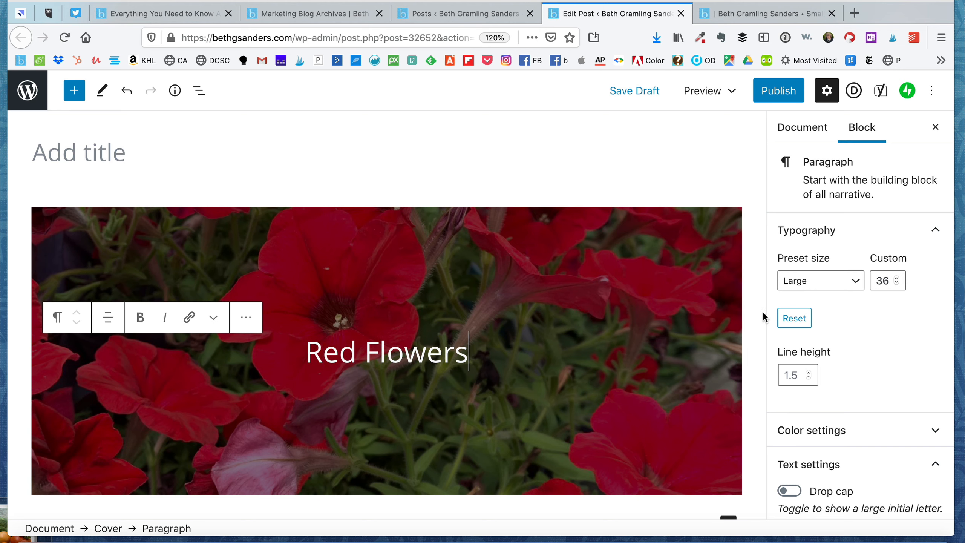
- Select the whole Cover block and turn on Fixed background in its media settings
scroll(763, 321, down, 1)
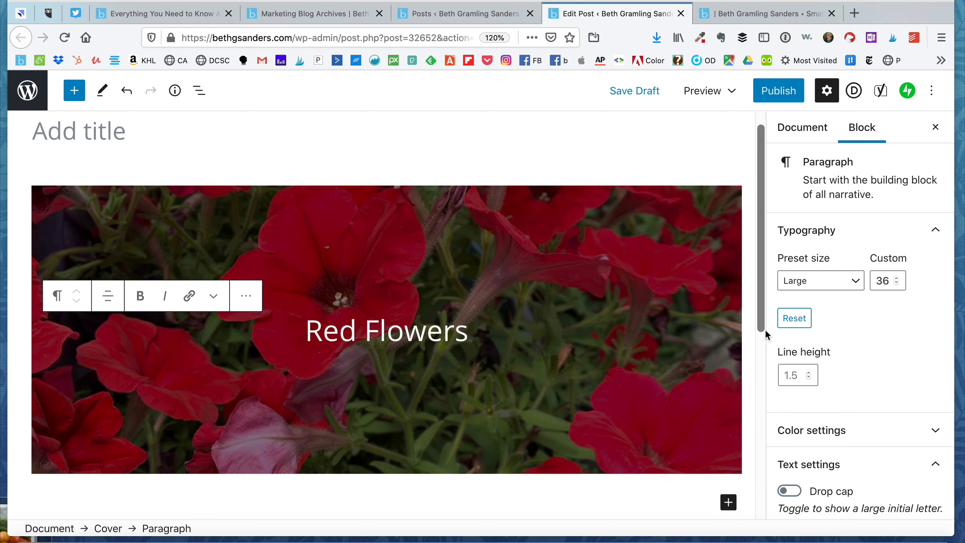
scroll(817, 326, down, 1)
click(680, 238)
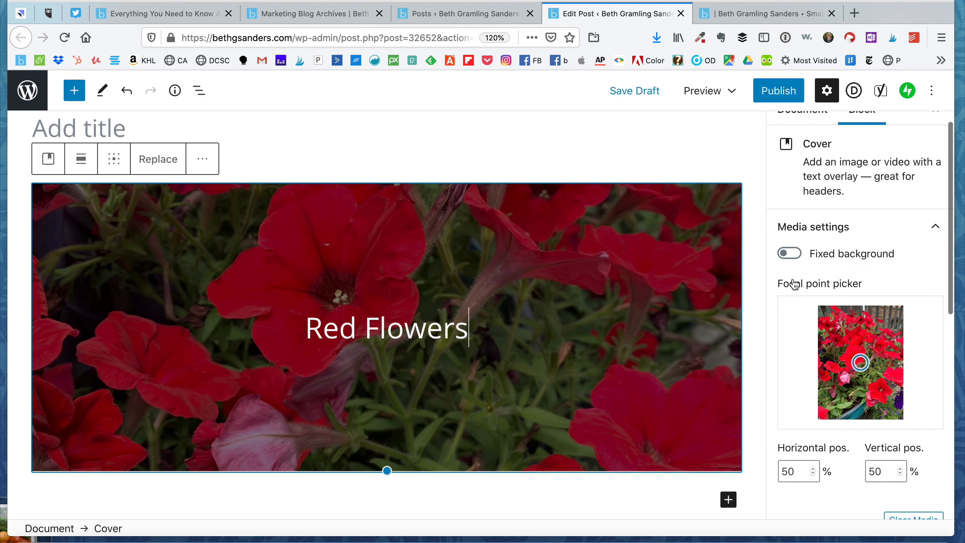
scroll(790, 298, down, 2)
scroll(791, 301, down, 2)
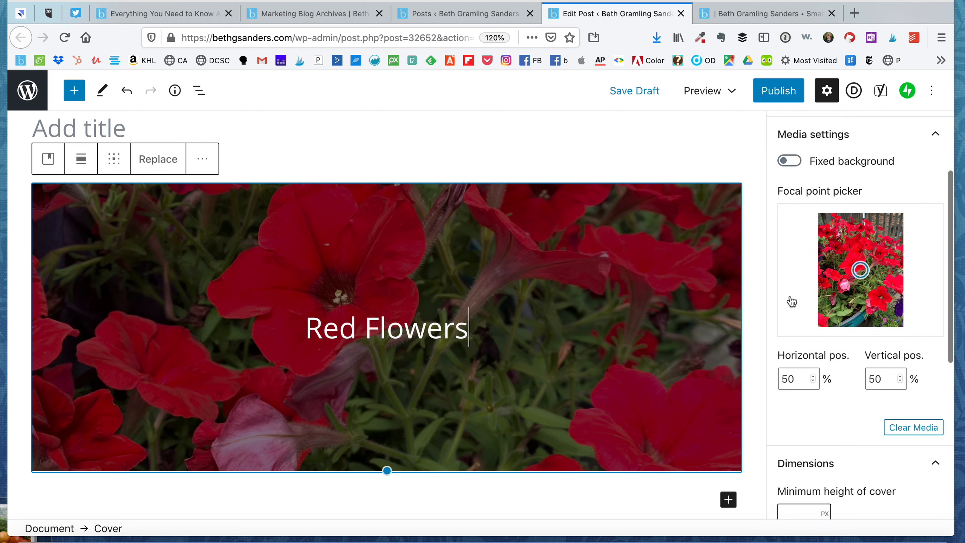
scroll(791, 296, down, 1)
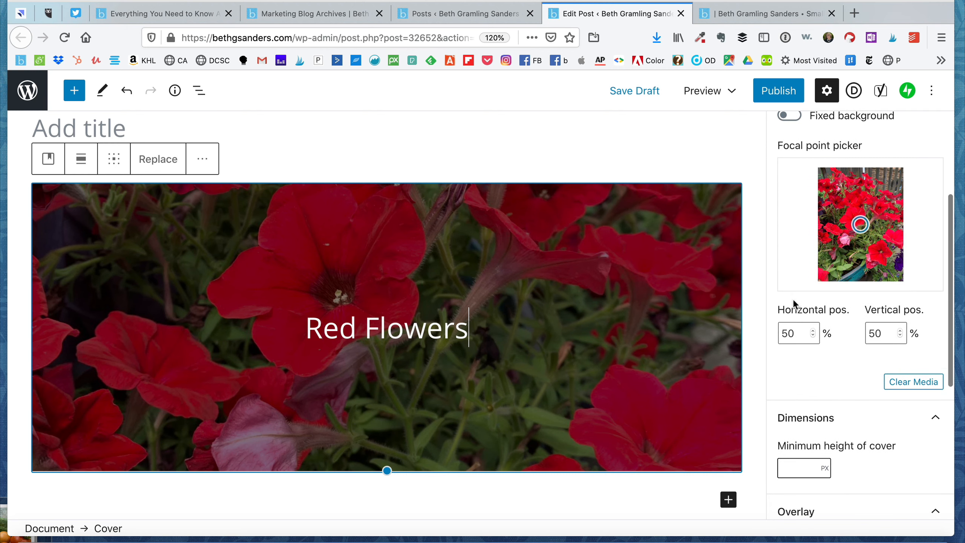
scroll(803, 288, down, 1)
scroll(803, 291, down, 2)
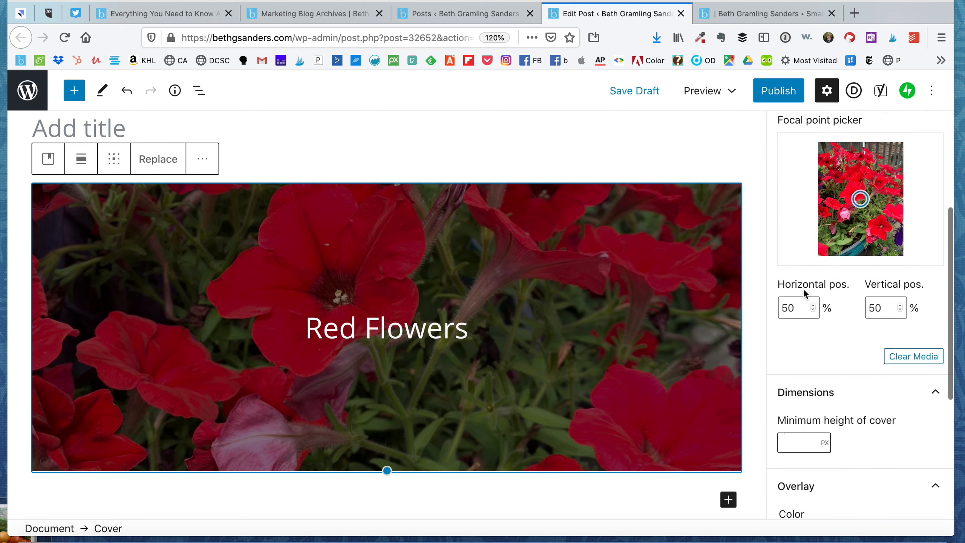
scroll(805, 293, up, 1)
scroll(805, 294, up, 3)
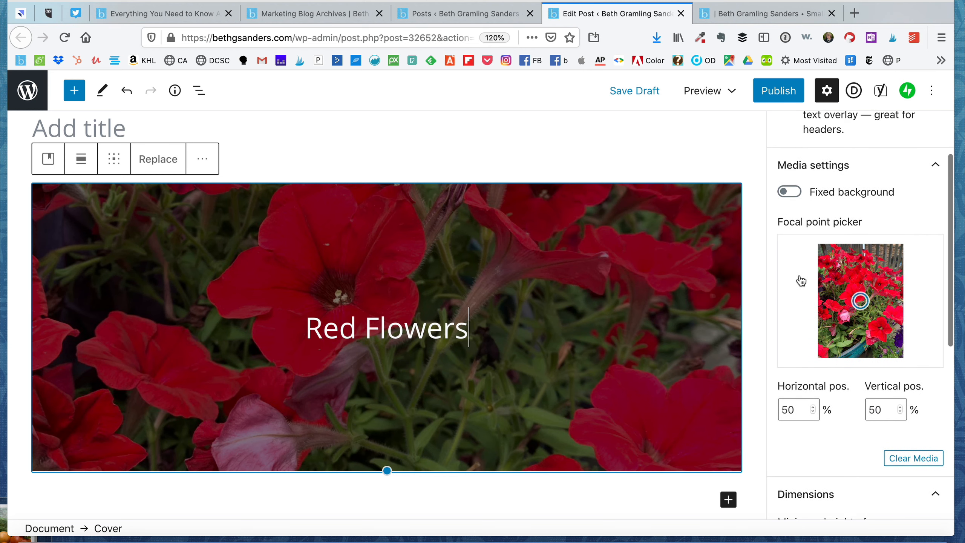
scroll(799, 281, up, 2)
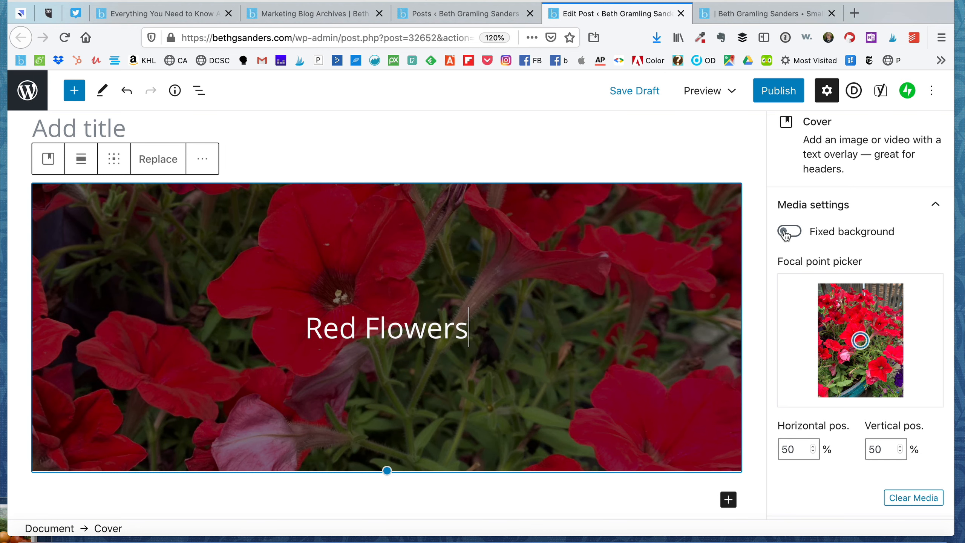
click(785, 232)
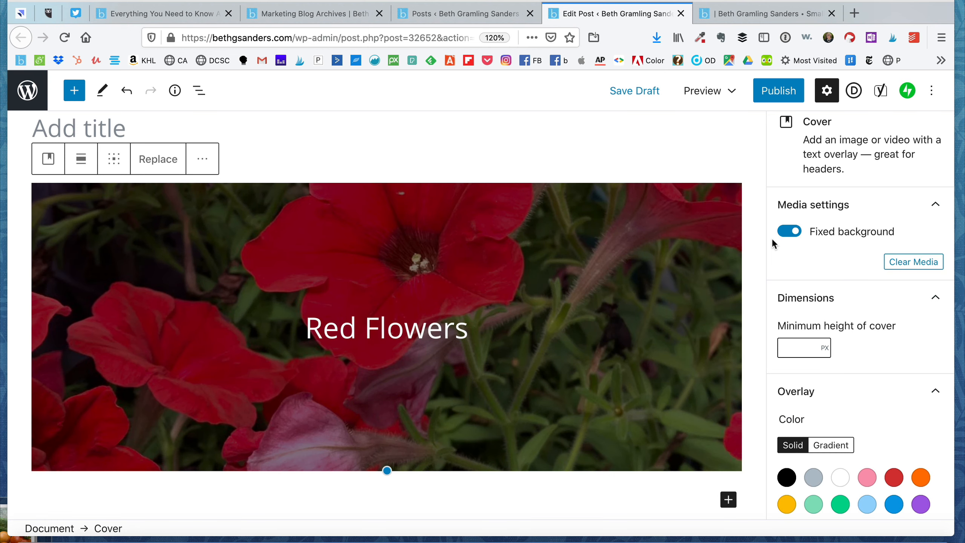
- Try white and red overlay colors on the cover image and settle on solid black
scroll(769, 250, down, 3)
scroll(777, 255, down, 2)
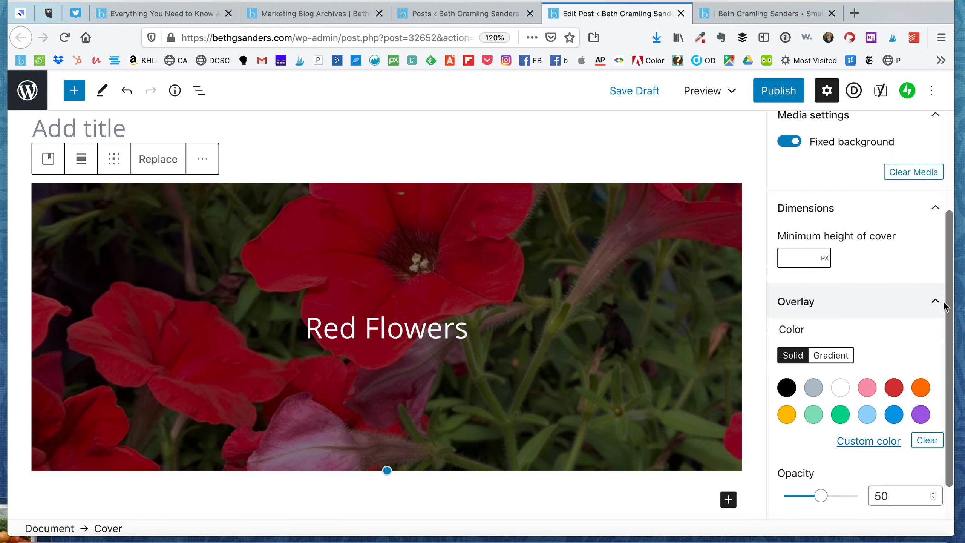
scroll(857, 303, down, 2)
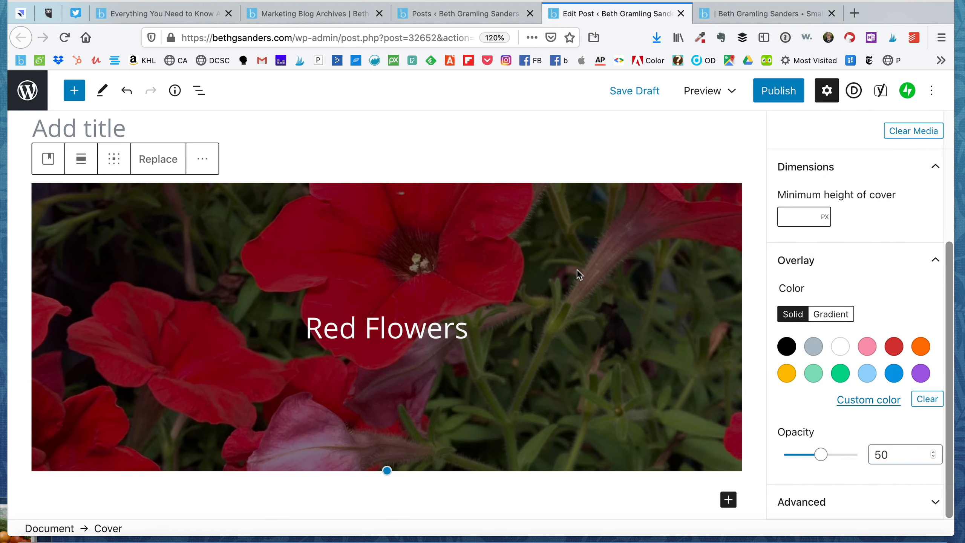
scroll(577, 268, down, 3)
scroll(576, 268, up, 4)
scroll(576, 269, down, 3)
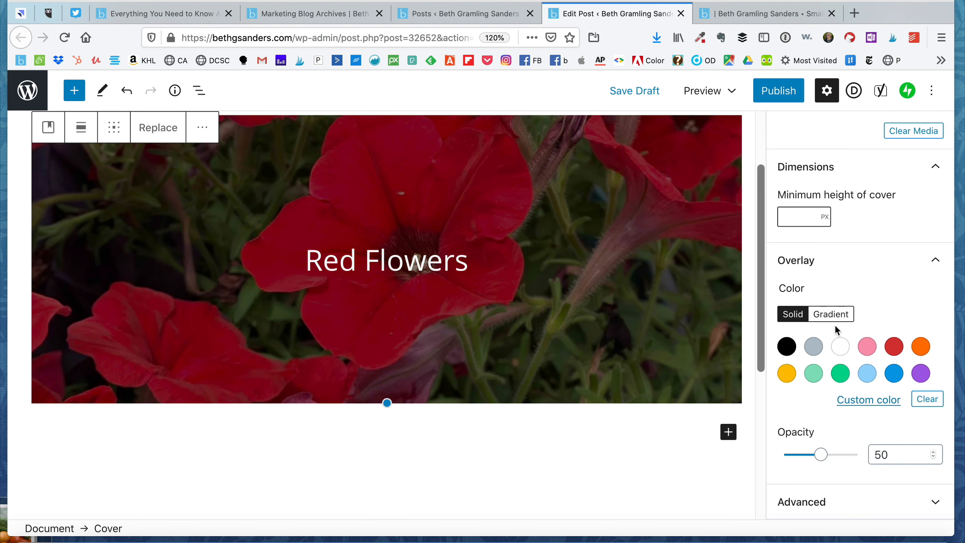
click(839, 345)
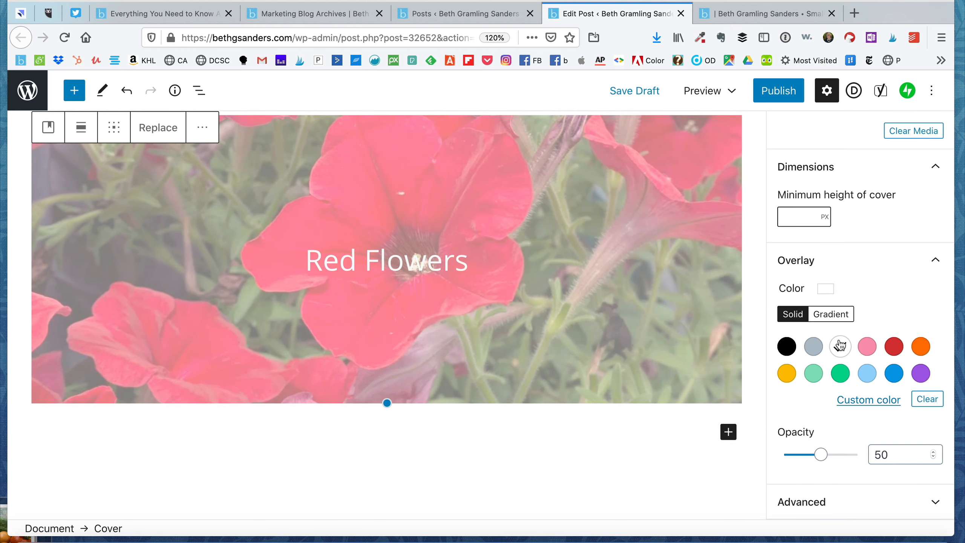
click(895, 347)
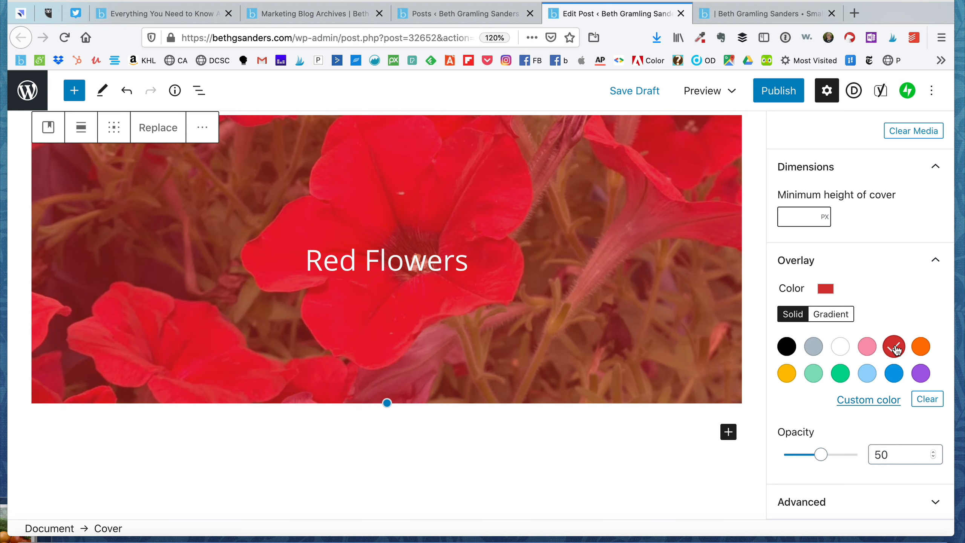
click(786, 347)
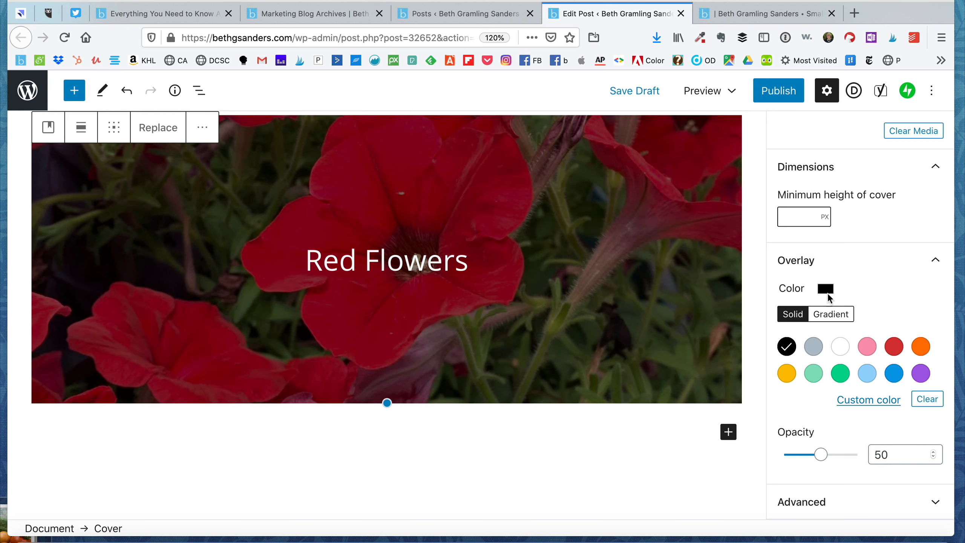
- Set the cover overlay's opacity to 21 and collapse the Overlay settings
click(801, 456)
scroll(695, 443, down, 2)
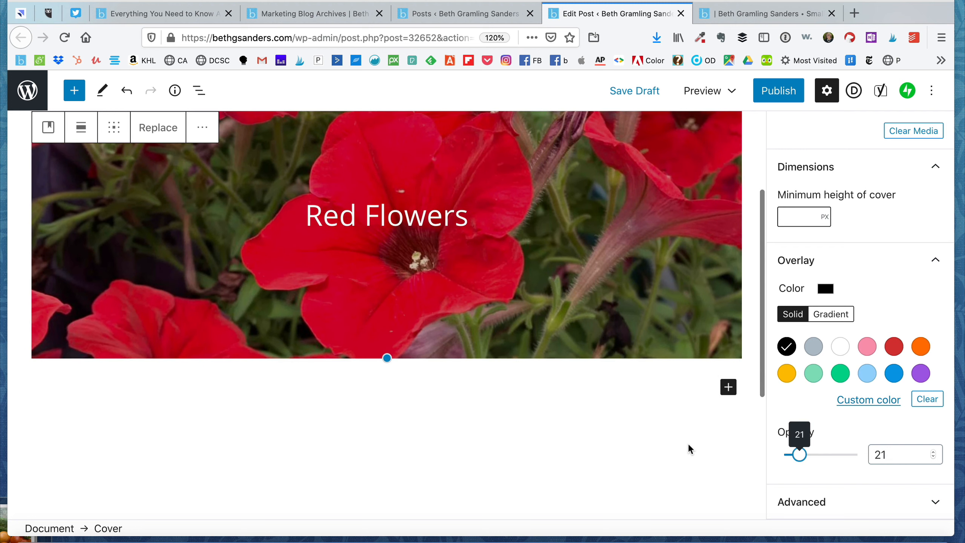
scroll(801, 448, up, 3)
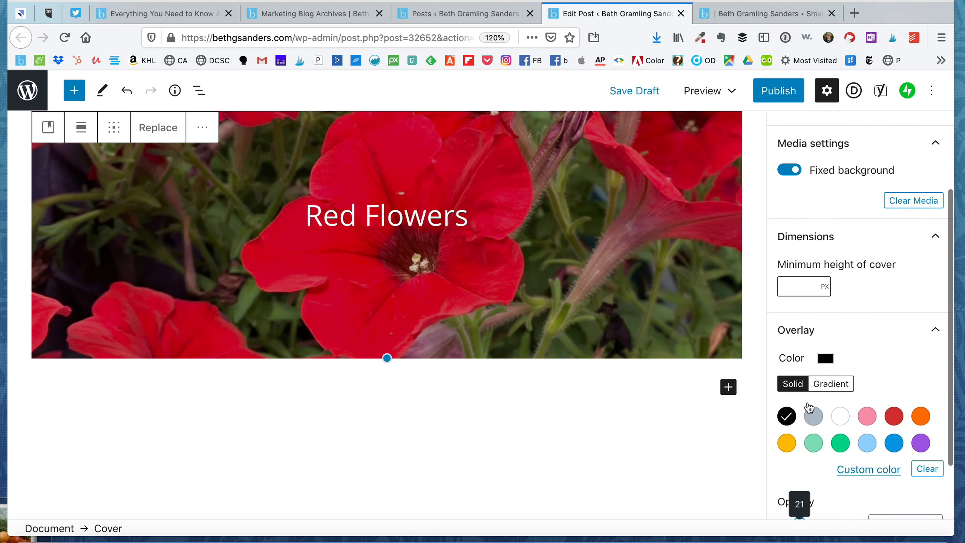
click(837, 327)
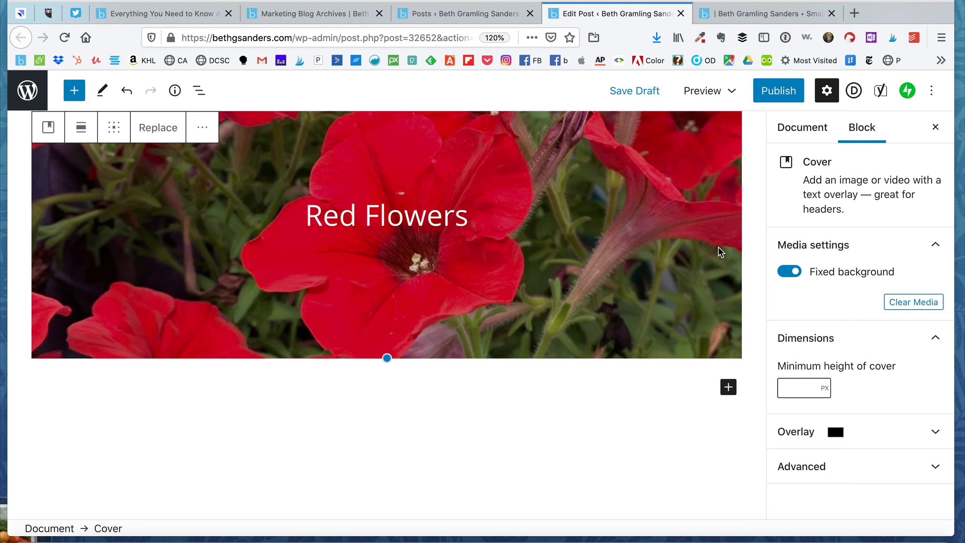
- Save the post as a draft and open its preview page
scroll(715, 246, up, 2)
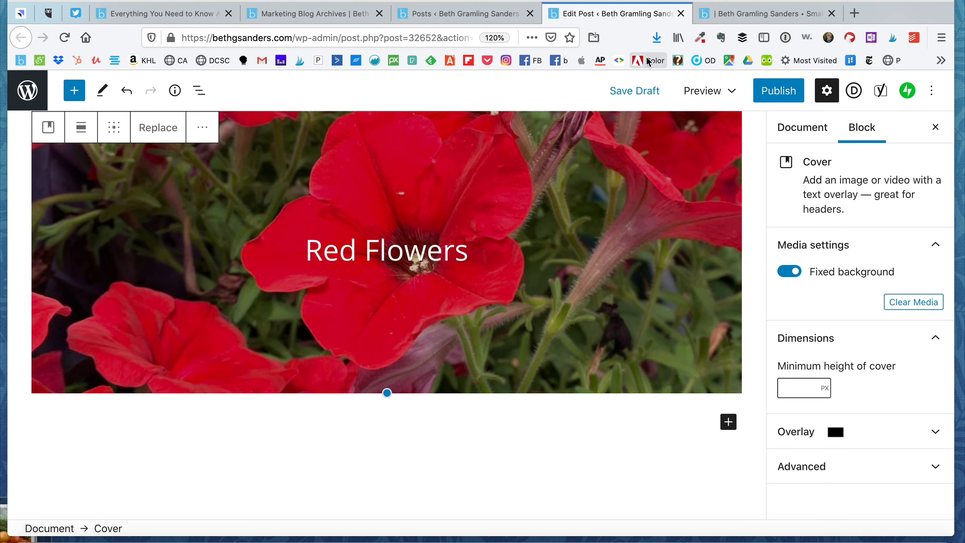
click(629, 96)
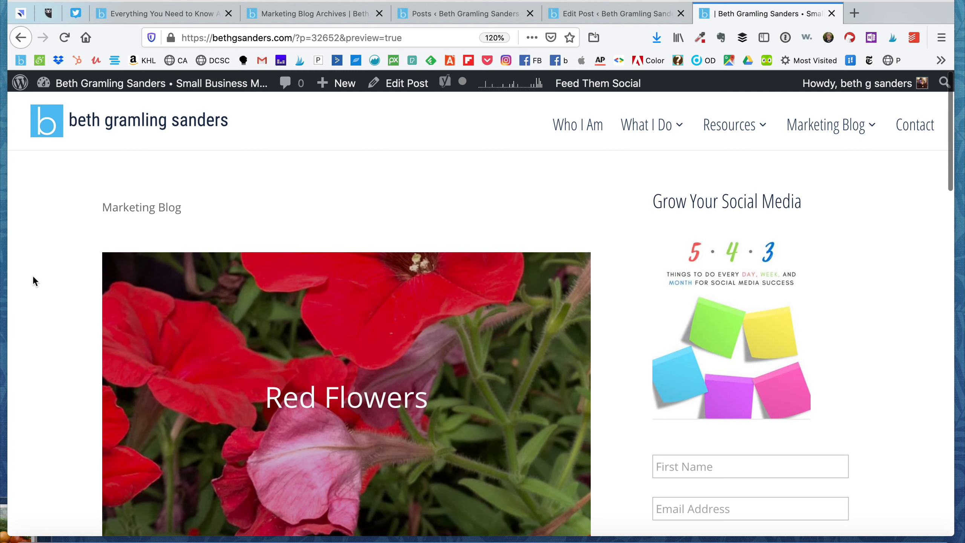
- Examine on the preview page how the cover image's fixed background behaves as the page moves
scroll(57, 318, down, 3)
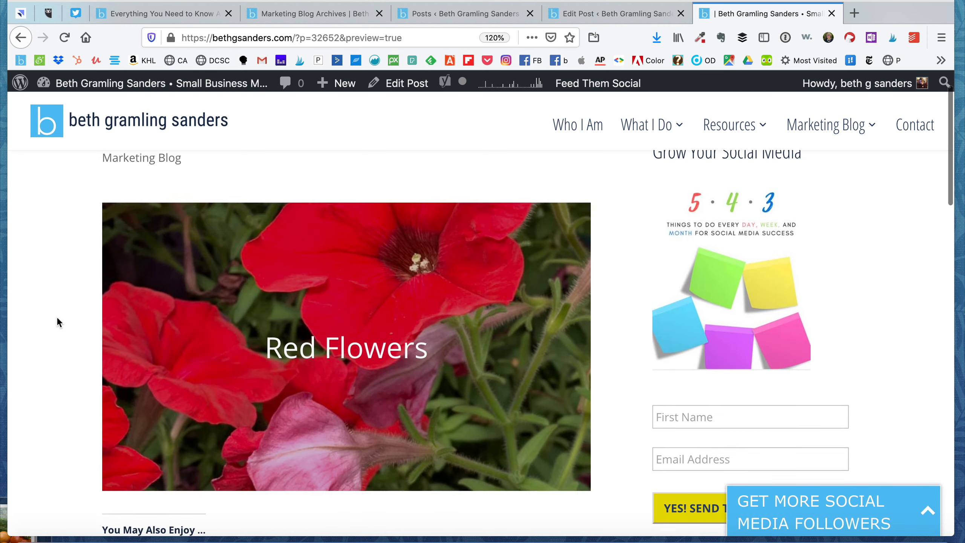
scroll(57, 319, down, 4)
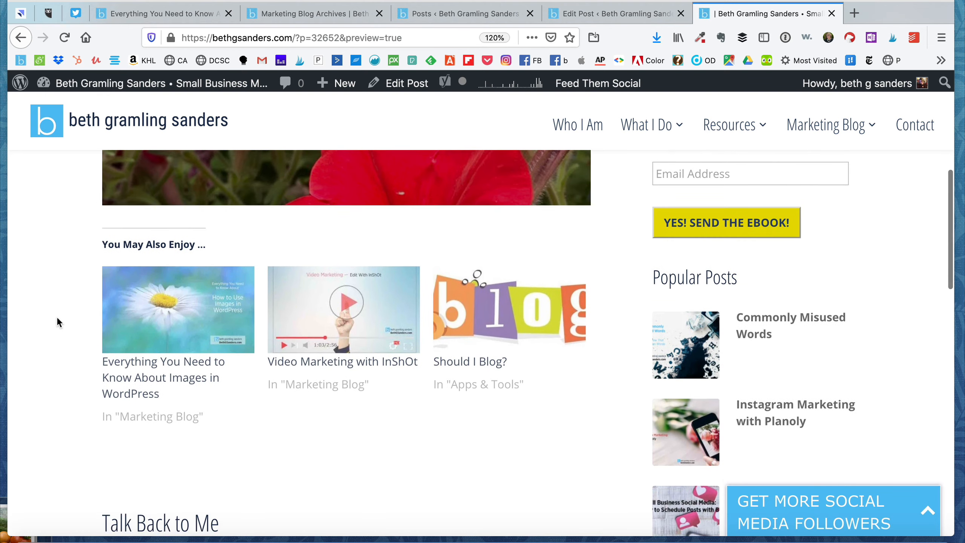
scroll(57, 319, up, 5)
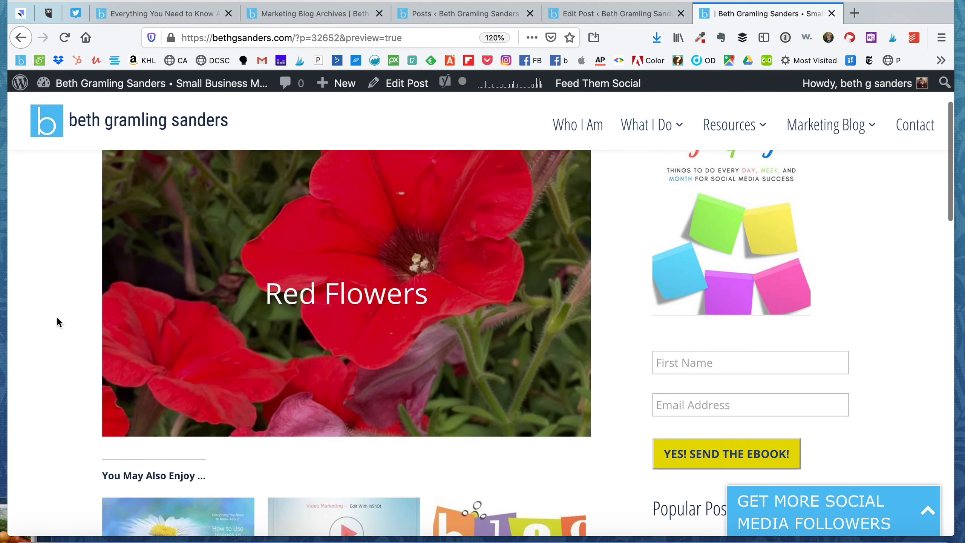
scroll(57, 319, down, 3)
scroll(56, 321, up, 3)
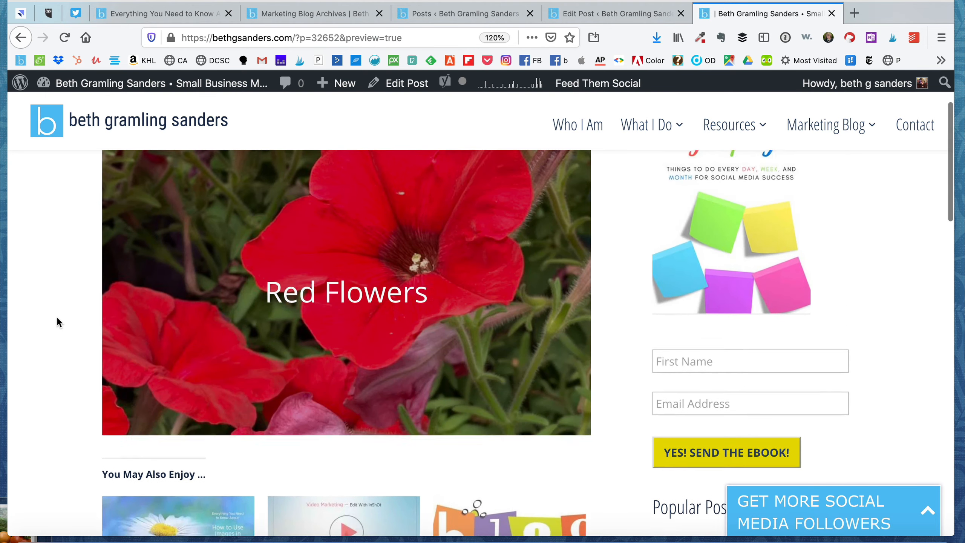
scroll(56, 321, down, 2)
scroll(56, 321, up, 2)
scroll(57, 322, up, 1)
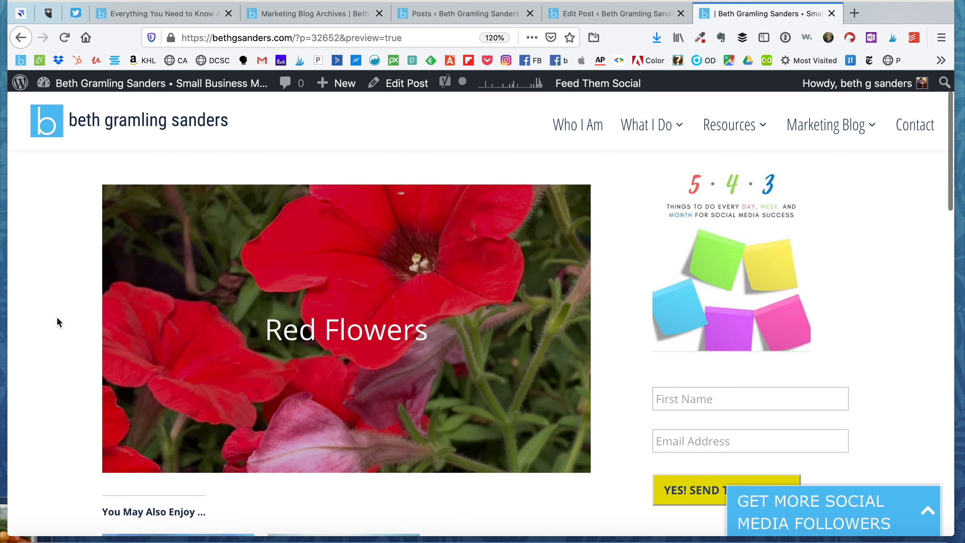
- Return to the post editor and add an Image Compare block below the Red Flowers cover
click(590, 13)
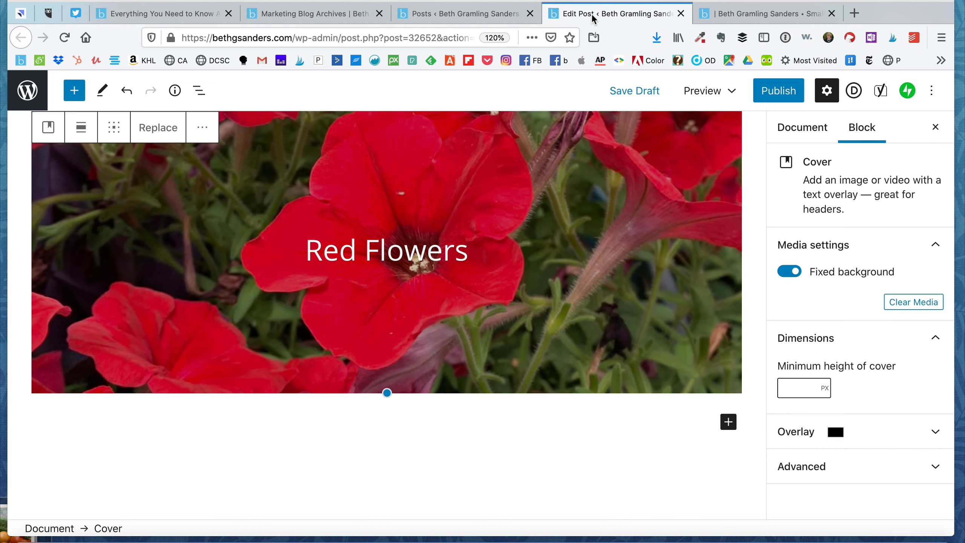
scroll(437, 150, down, 3)
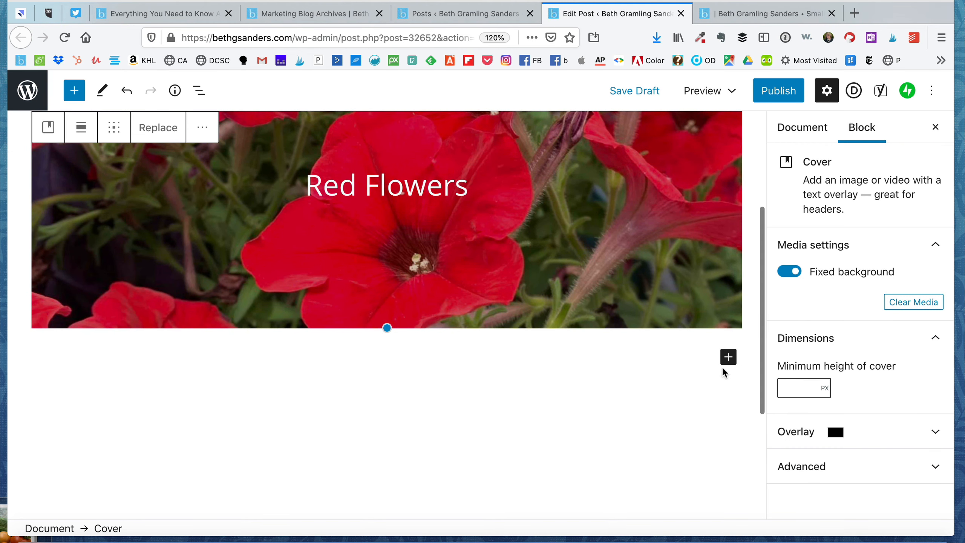
scroll(678, 405, down, 2)
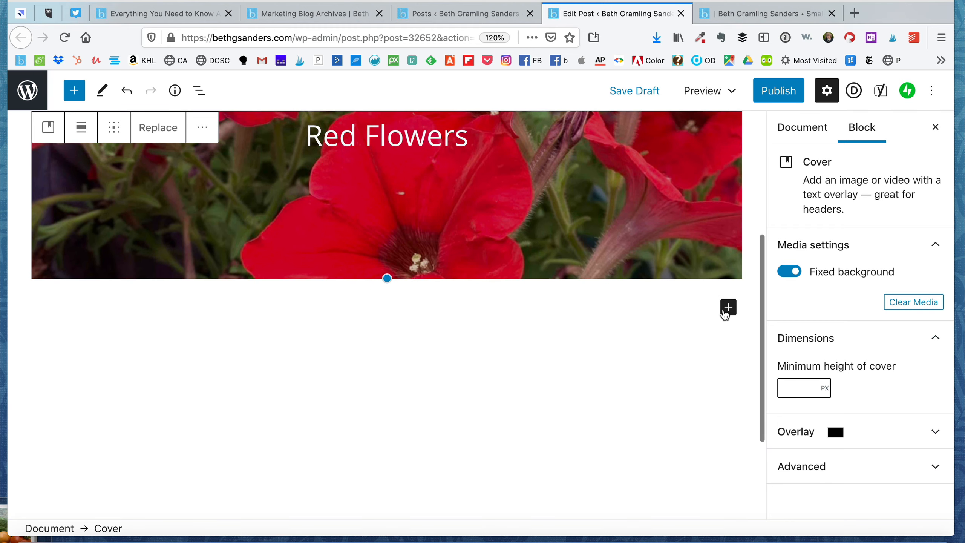
click(727, 311)
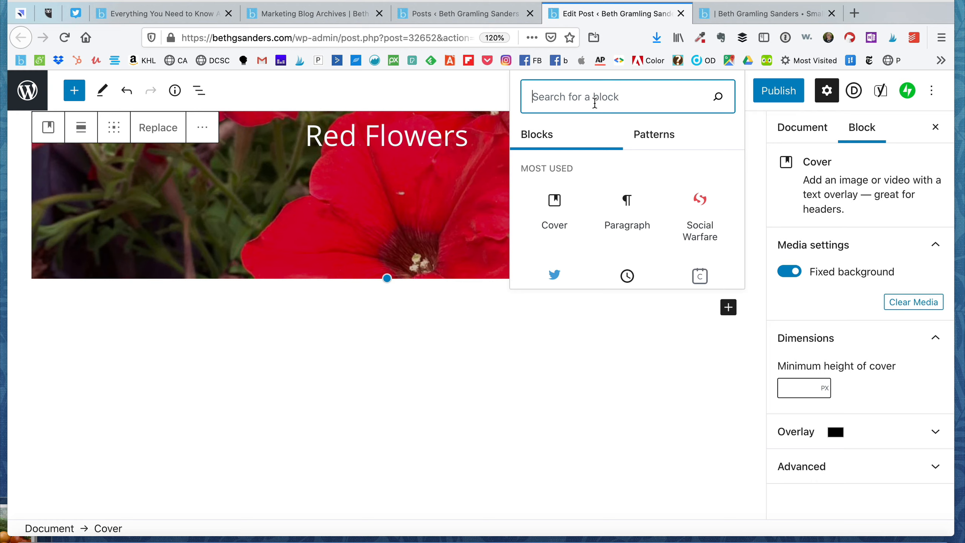
text(comp)
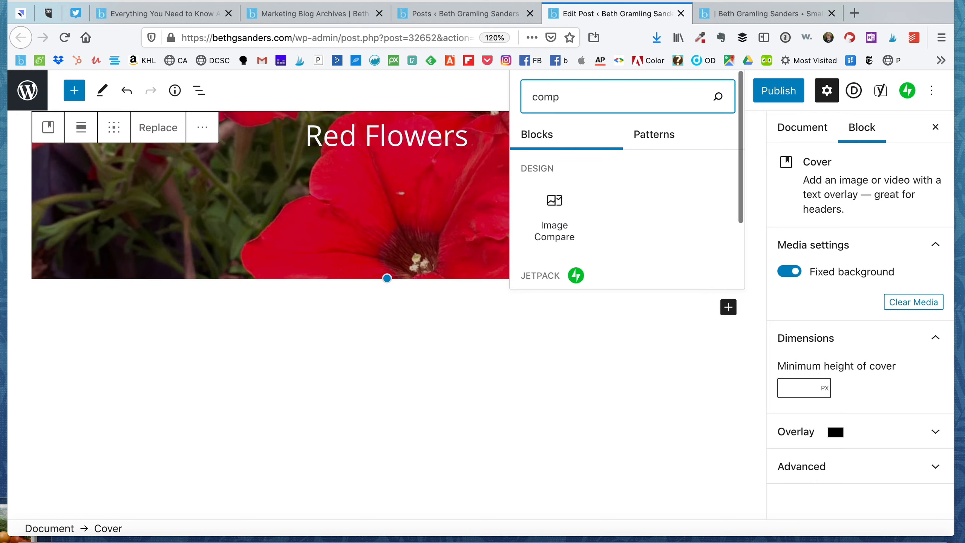
click(551, 215)
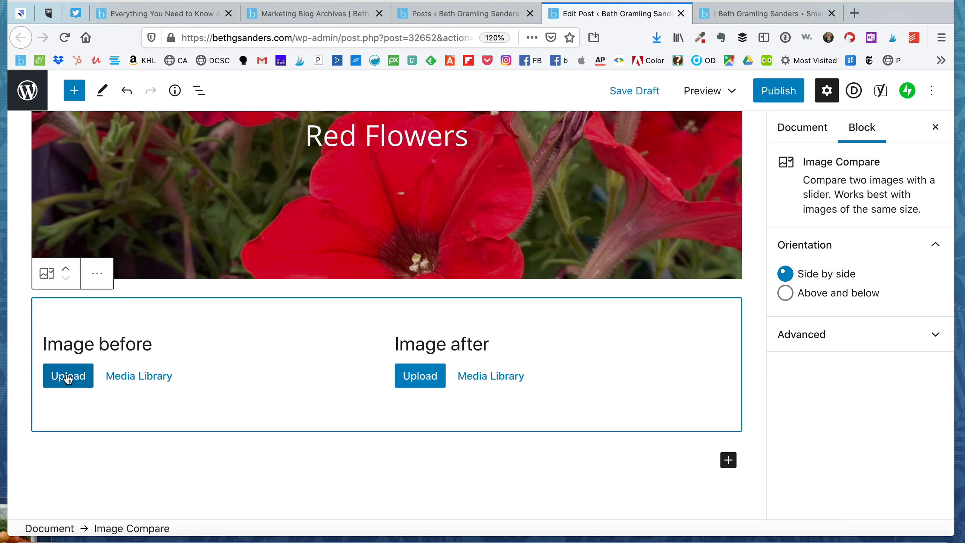
- Set the Image Compare block's before image to images-in-wordpress-before.jpg from the media library
click(140, 376)
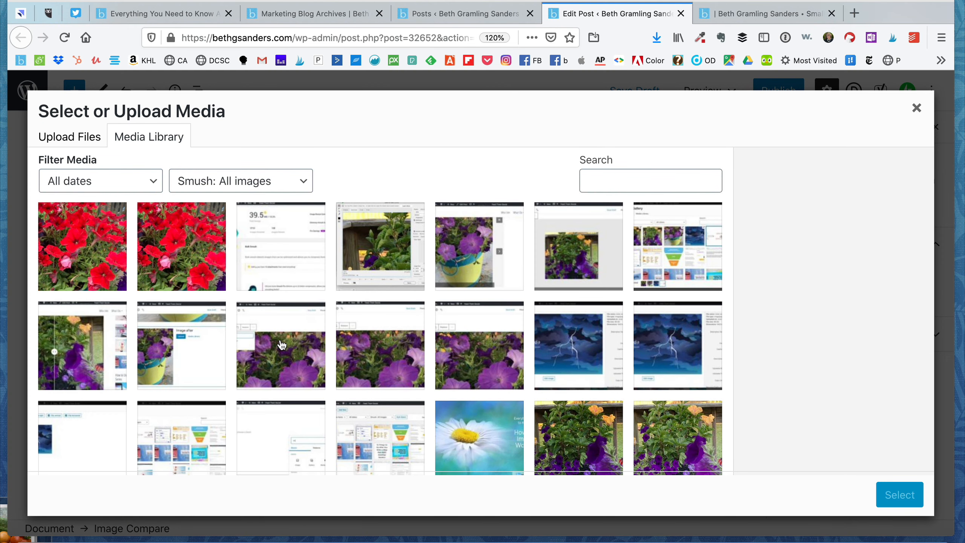
click(582, 434)
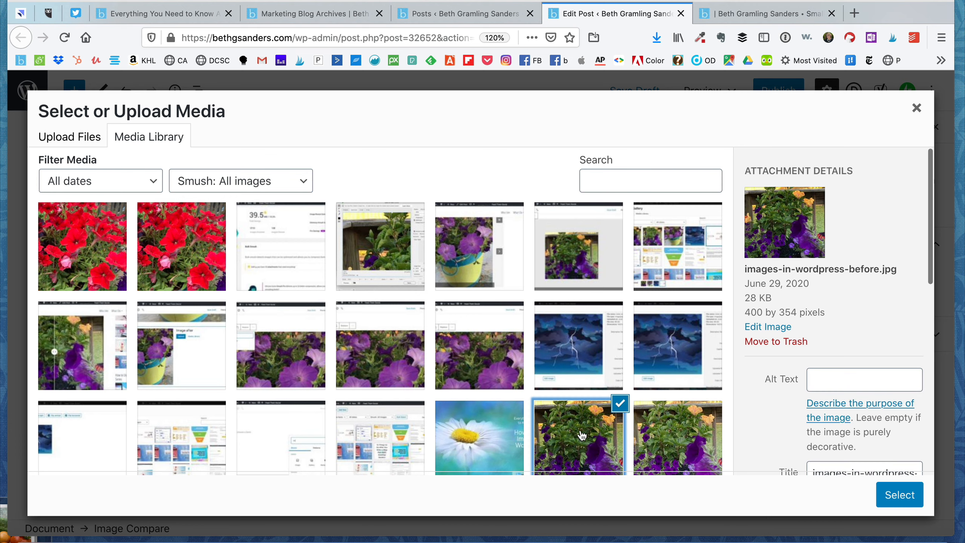
click(897, 496)
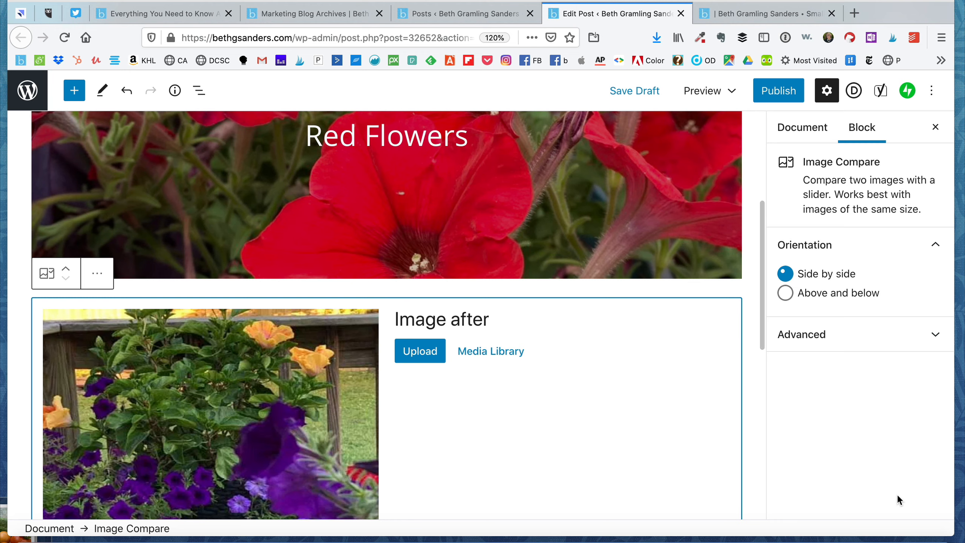
- Choose iamges-in-wordpress-after.jpg from the media library as the after image, reviewing its attachment details
click(489, 350)
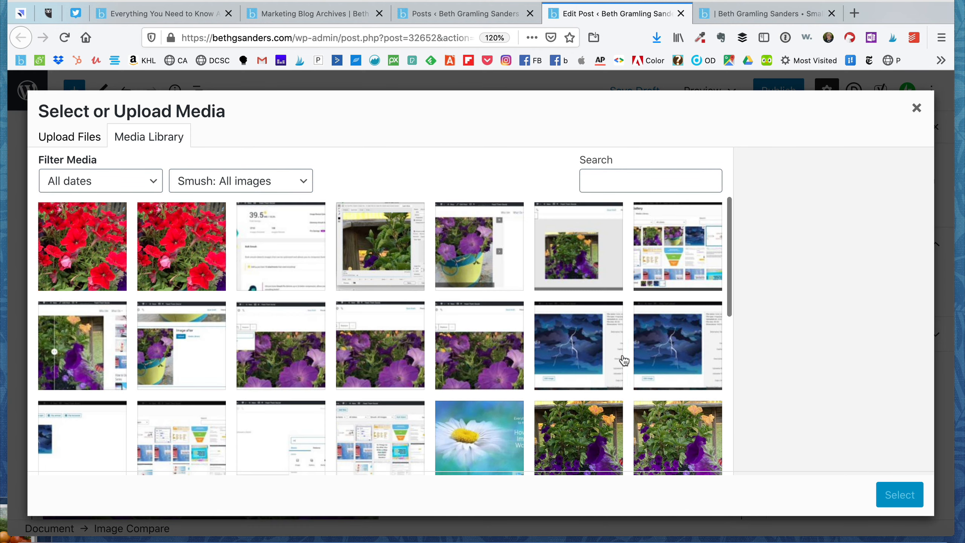
click(623, 364)
scroll(625, 382, down, 1)
click(701, 420)
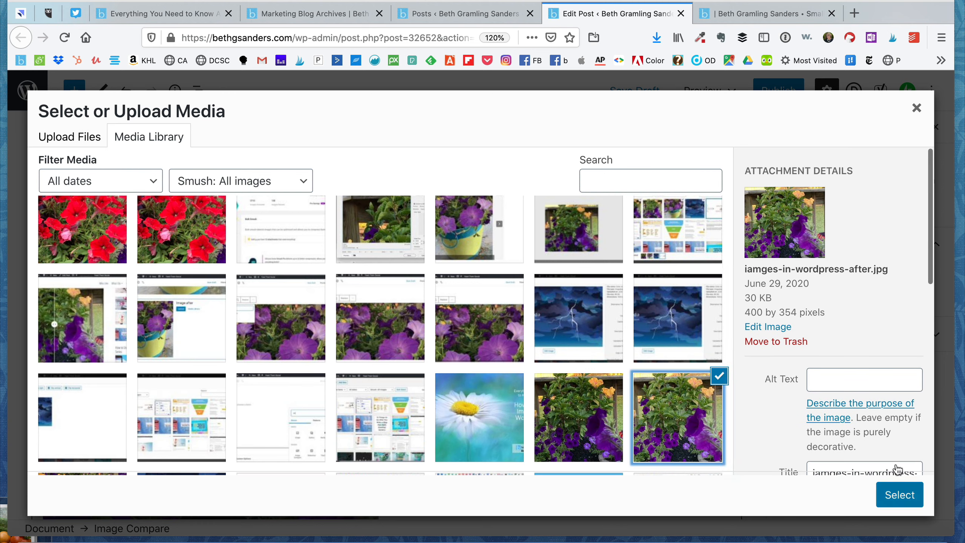
scroll(877, 376, down, 5)
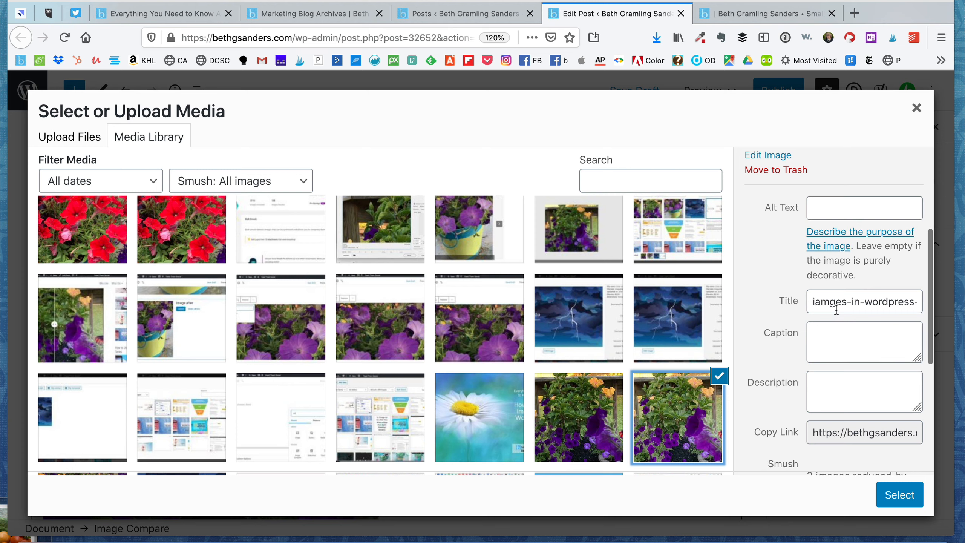
scroll(839, 303, down, 7)
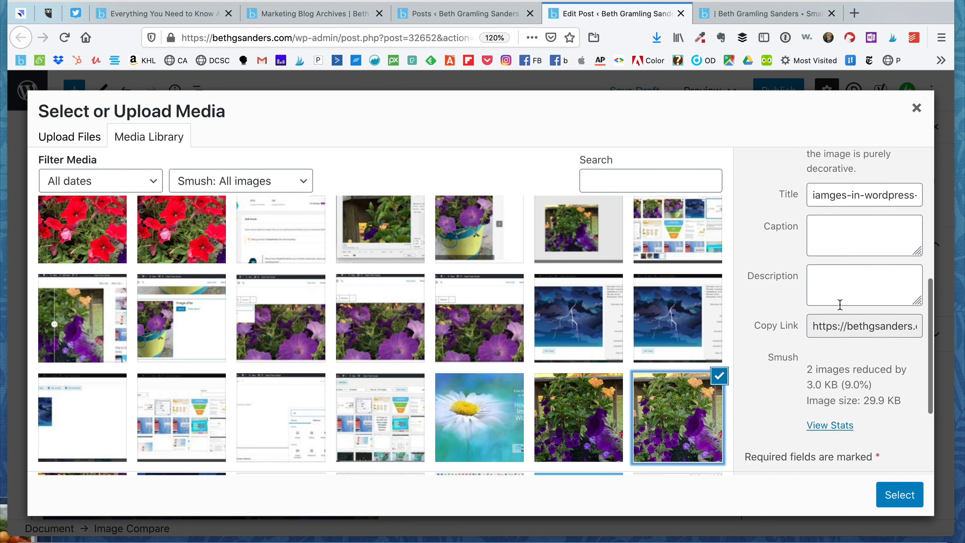
scroll(839, 305, down, 1)
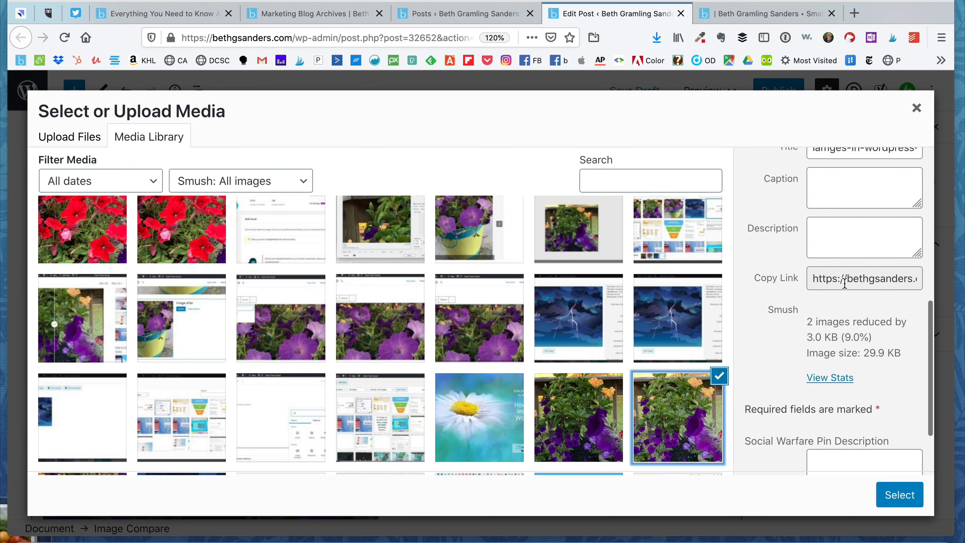
scroll(843, 283, down, 3)
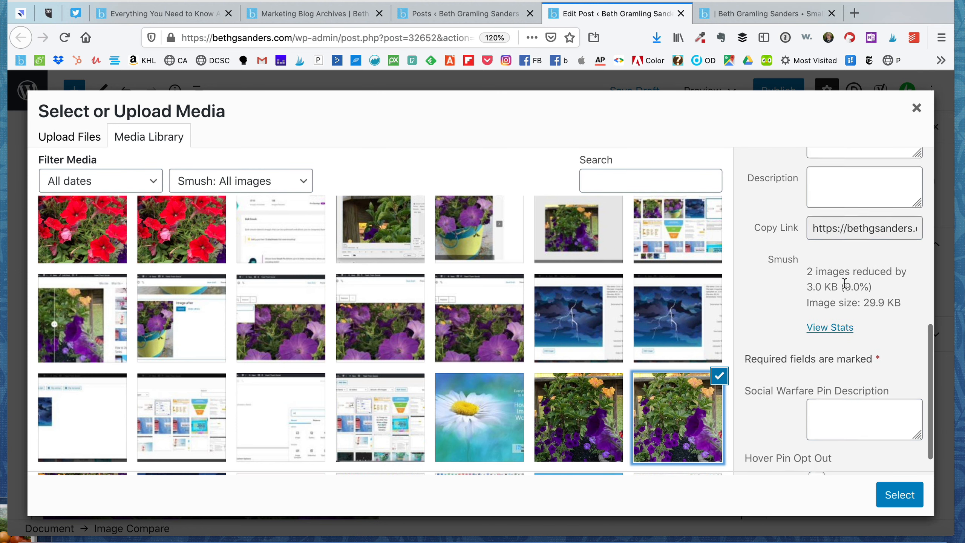
scroll(844, 283, down, 2)
scroll(836, 337, down, 1)
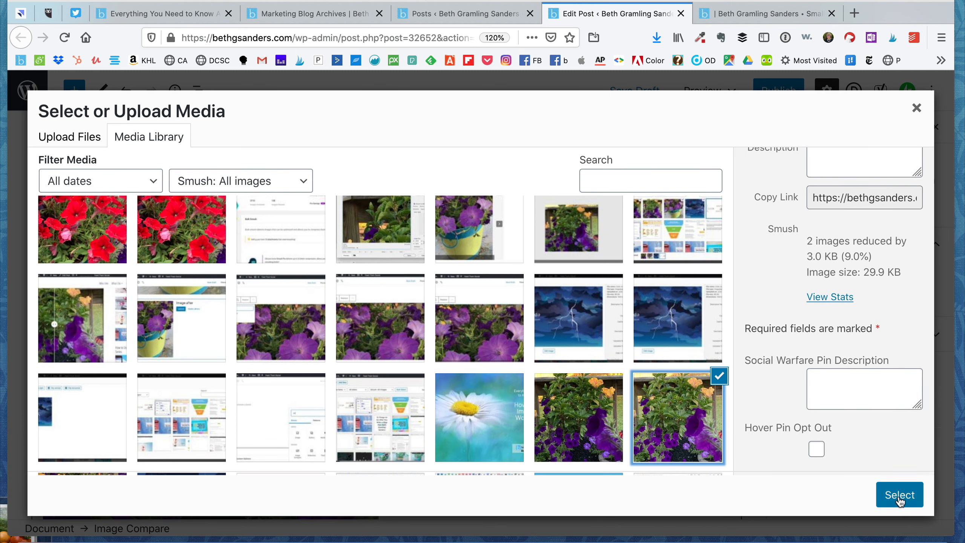
click(899, 498)
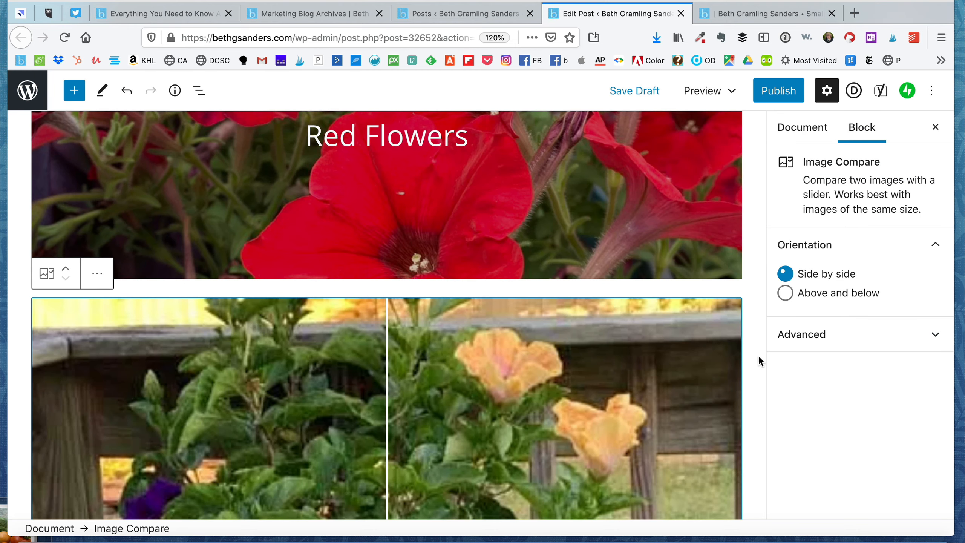
- Try the comparison slider of the Image Compare block in the editor, moving it slightly toward the after image
scroll(756, 361, down, 3)
scroll(754, 371, down, 2)
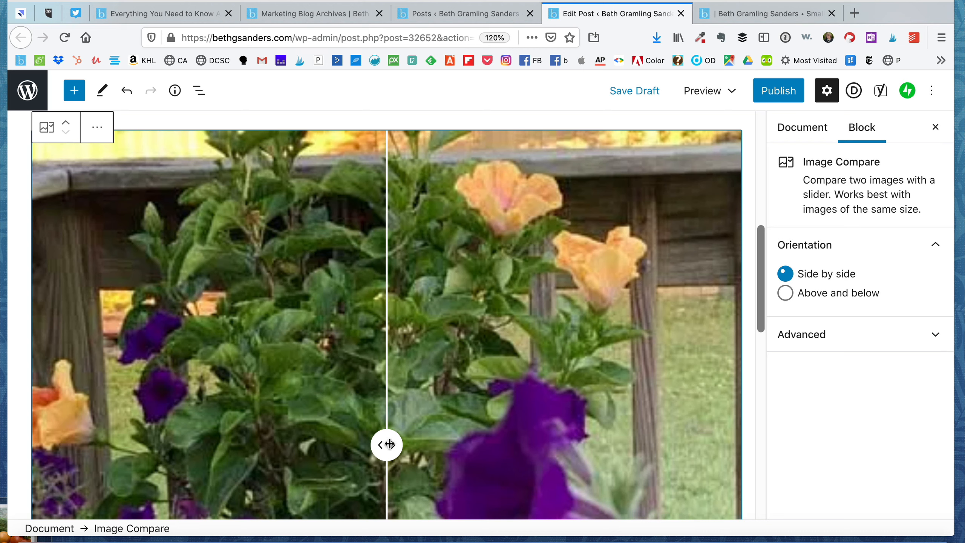
drag(381, 444, 399, 442)
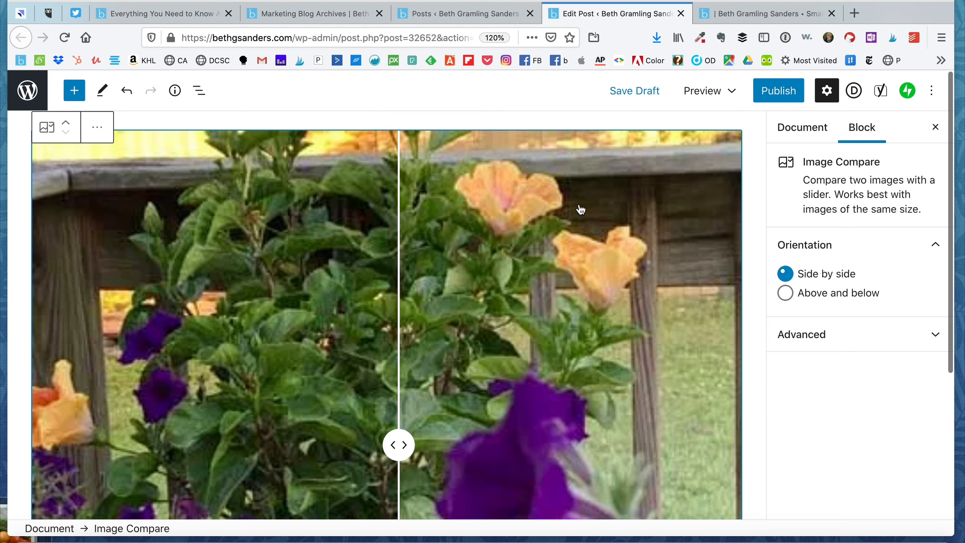
- Save the draft and view the Image Compare block below the cover on the post's preview page
click(624, 91)
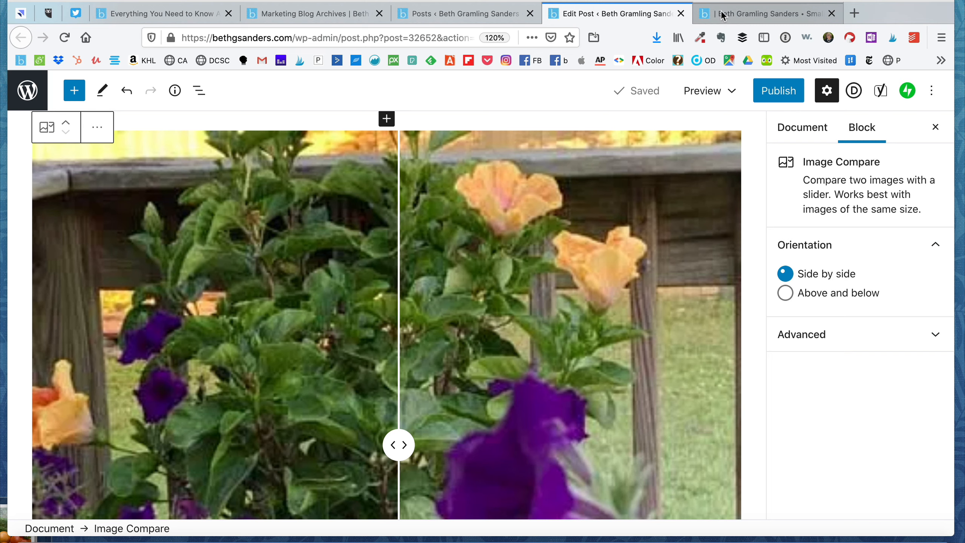
click(722, 15)
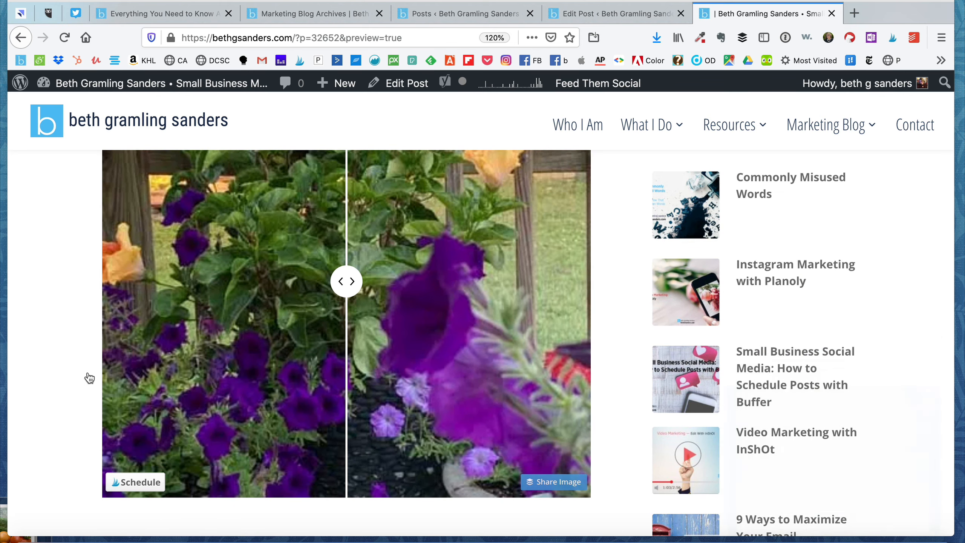
scroll(43, 368, up, 3)
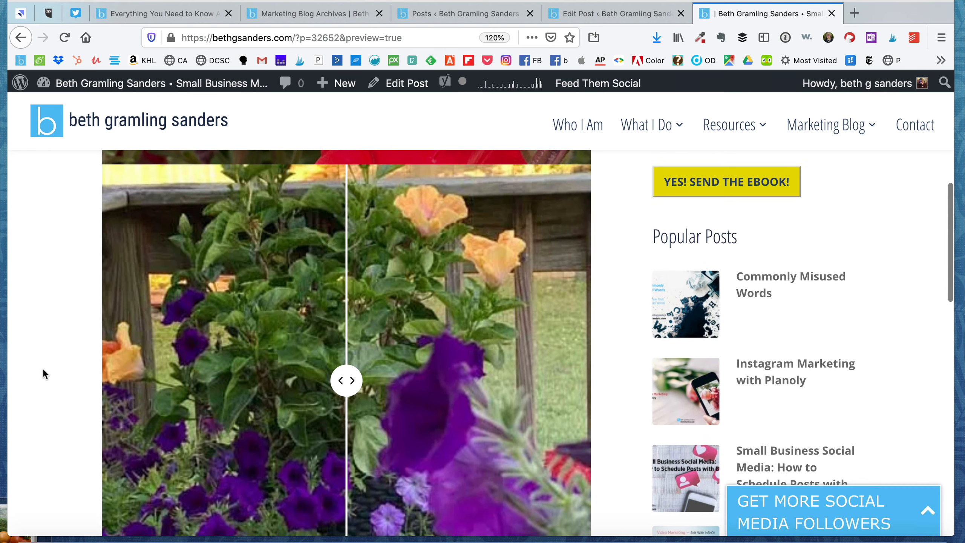
scroll(43, 368, down, 3)
scroll(43, 368, up, 5)
scroll(43, 368, down, 3)
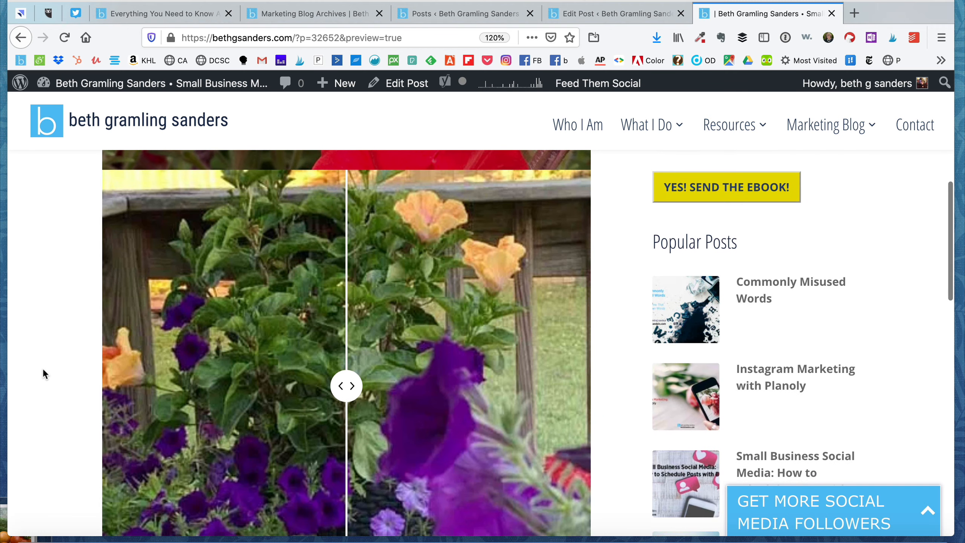
scroll(347, 361, down, 2)
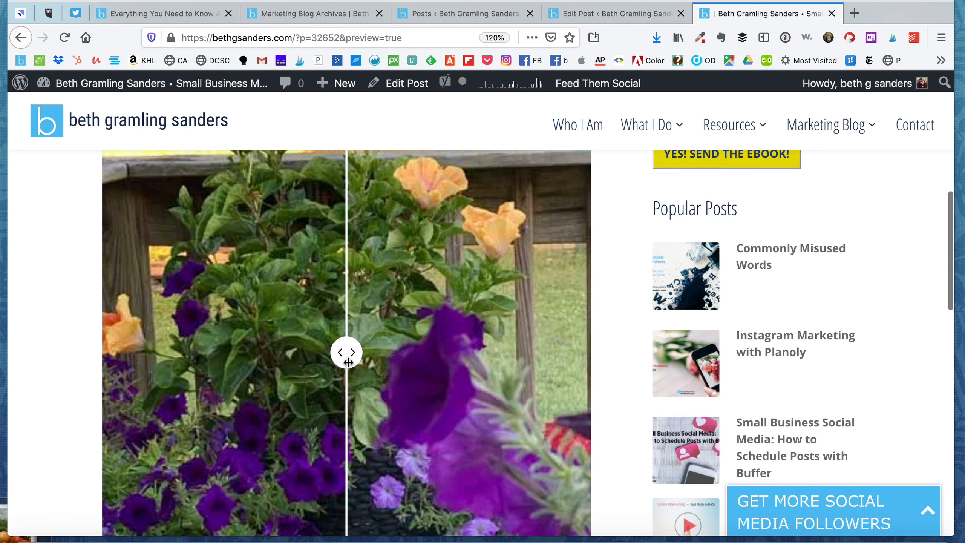
- Test the before/after slider on the preview page by moving it both ways across the flower photos
drag(348, 360, 265, 338)
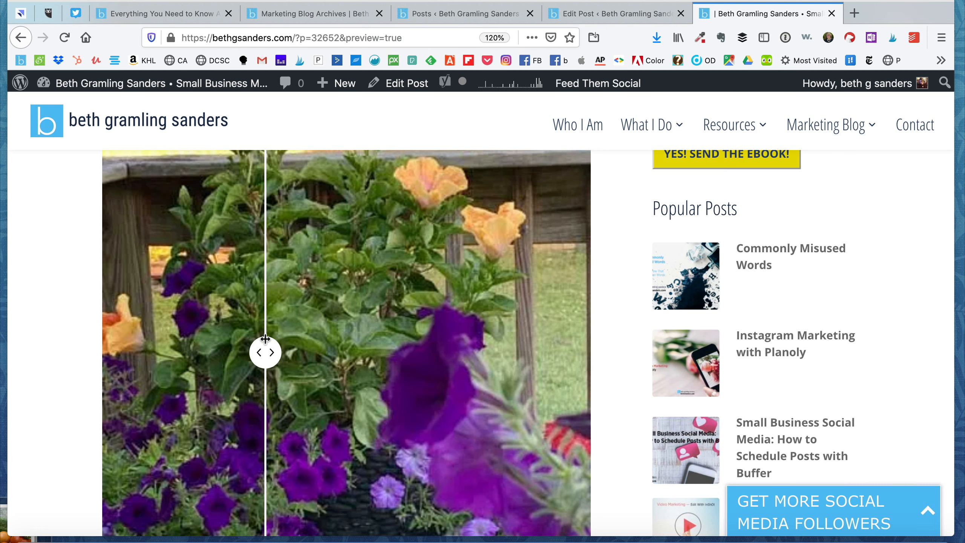
scroll(87, 362, down, 4)
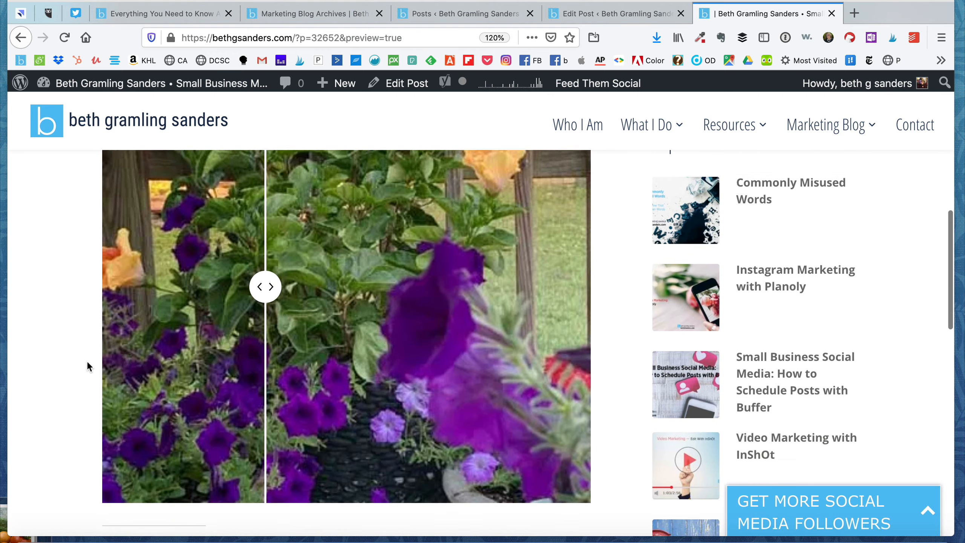
scroll(88, 362, up, 2)
scroll(87, 362, up, 3)
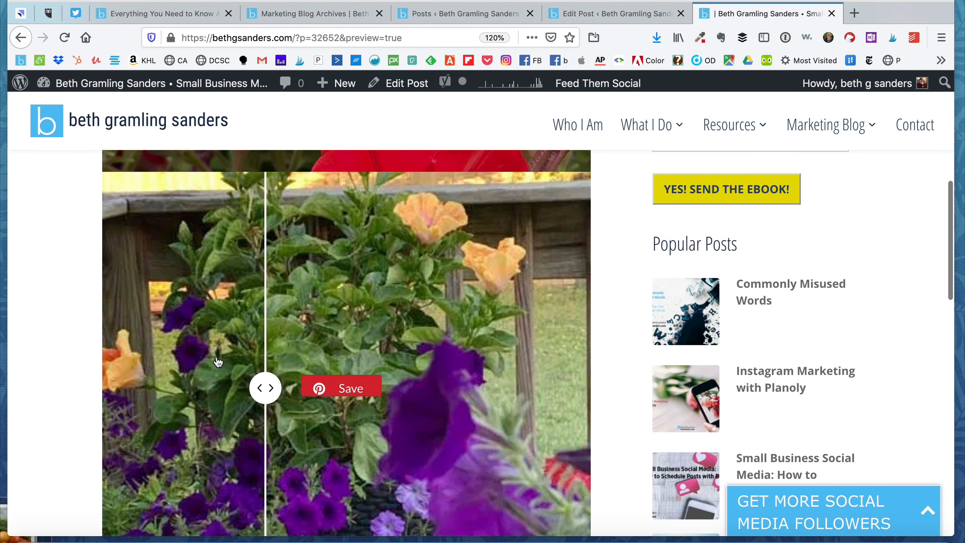
drag(265, 387, 277, 387)
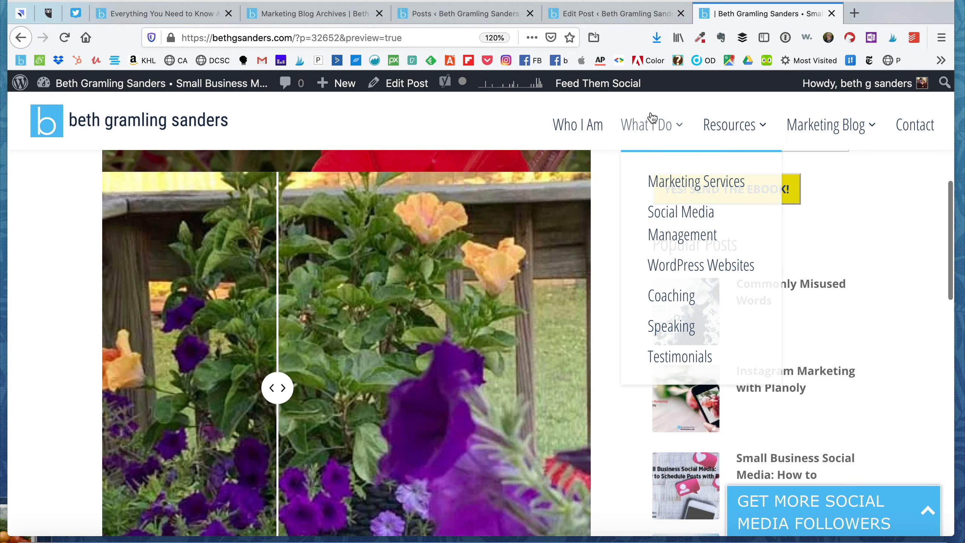
- Return to the post editor and insert a Gallery block below the Image Compare block
click(641, 14)
scroll(505, 170, down, 10)
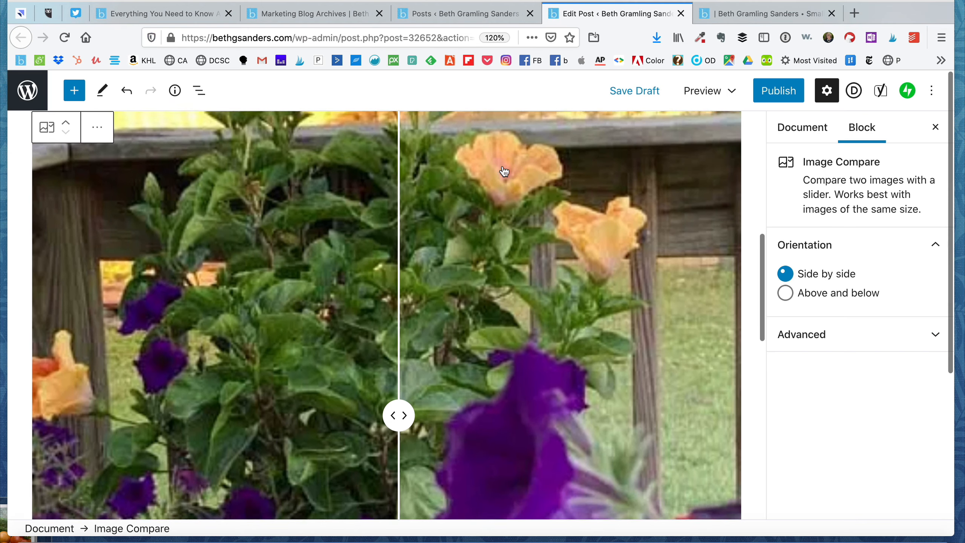
scroll(504, 179, down, 3)
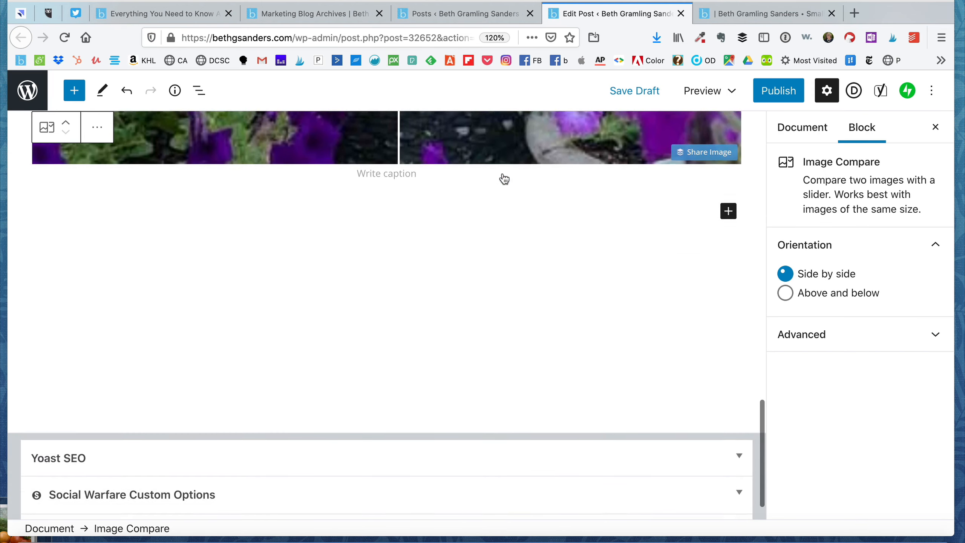
click(728, 203)
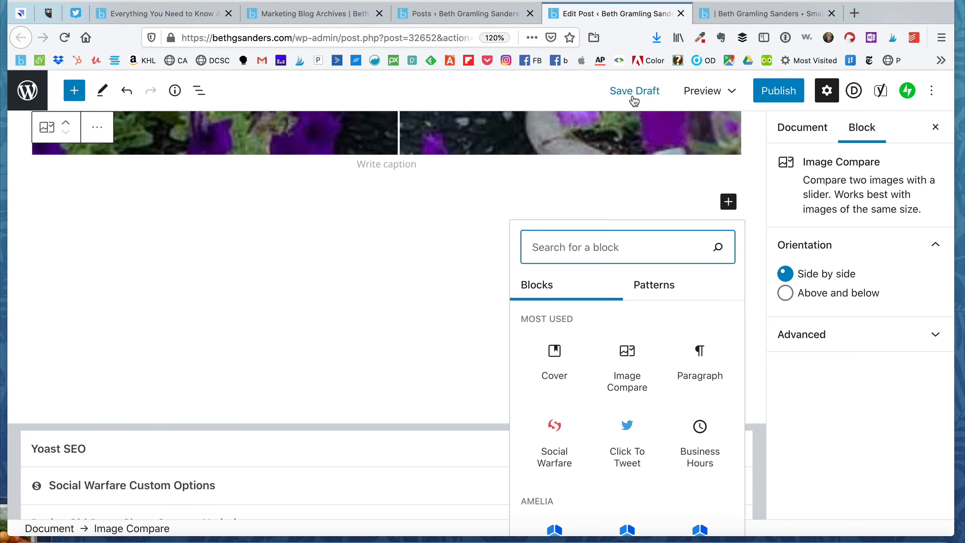
text(gall)
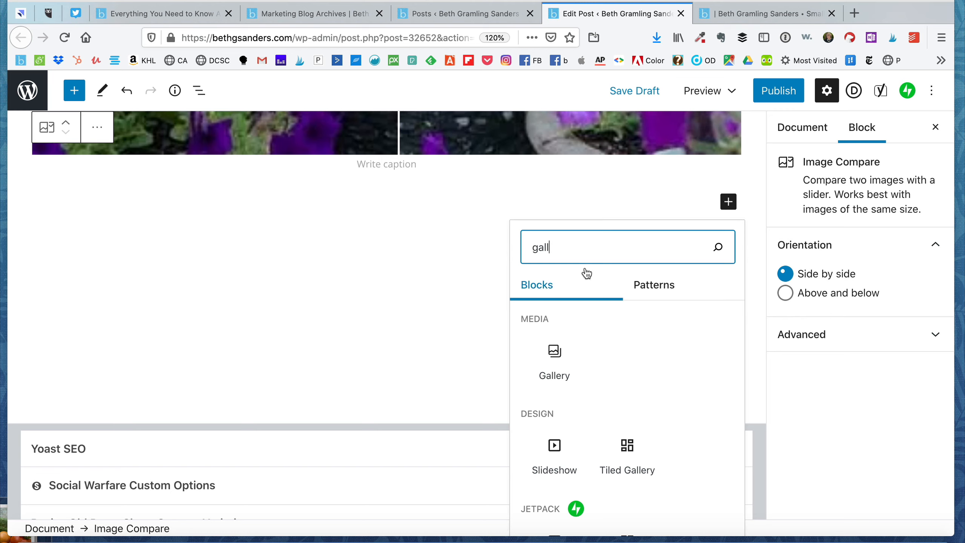
click(549, 357)
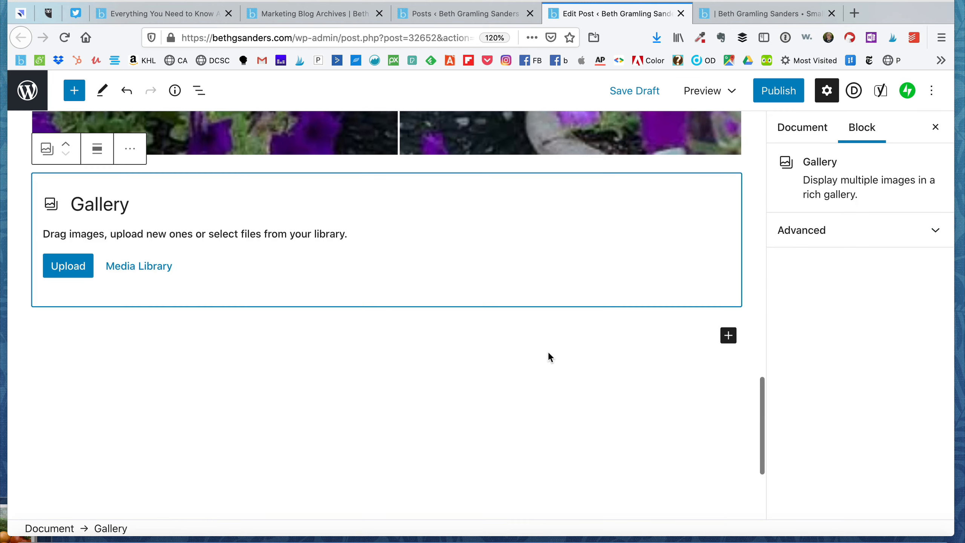
- Create the gallery from four media library images: IMG_2014-scaled.jpeg, the before and after flower photos, and small-business-marketing.png
click(153, 266)
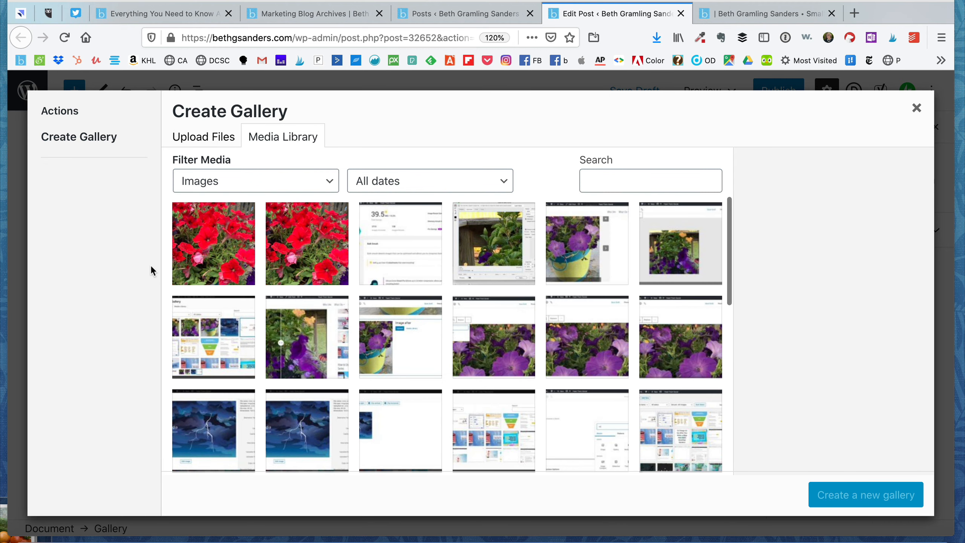
click(301, 248)
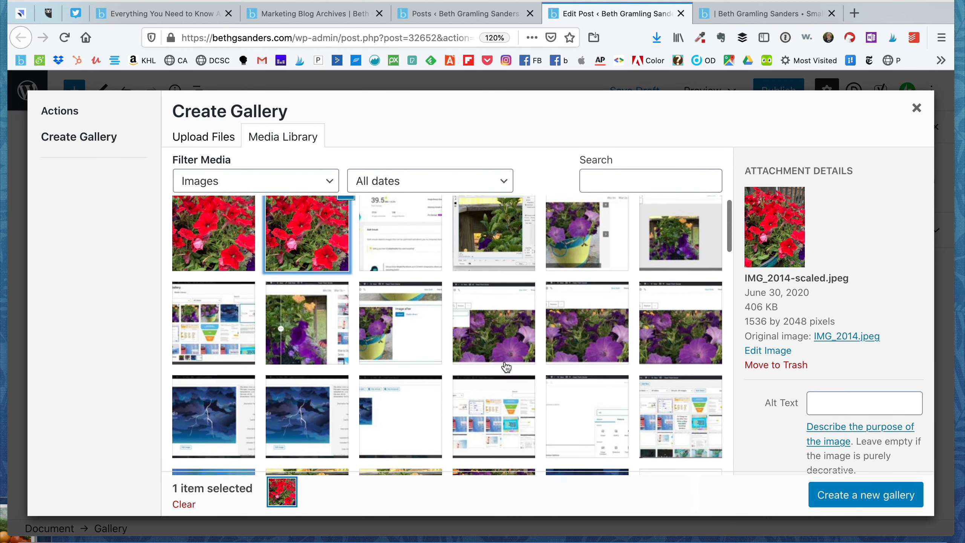
scroll(557, 315, down, 4)
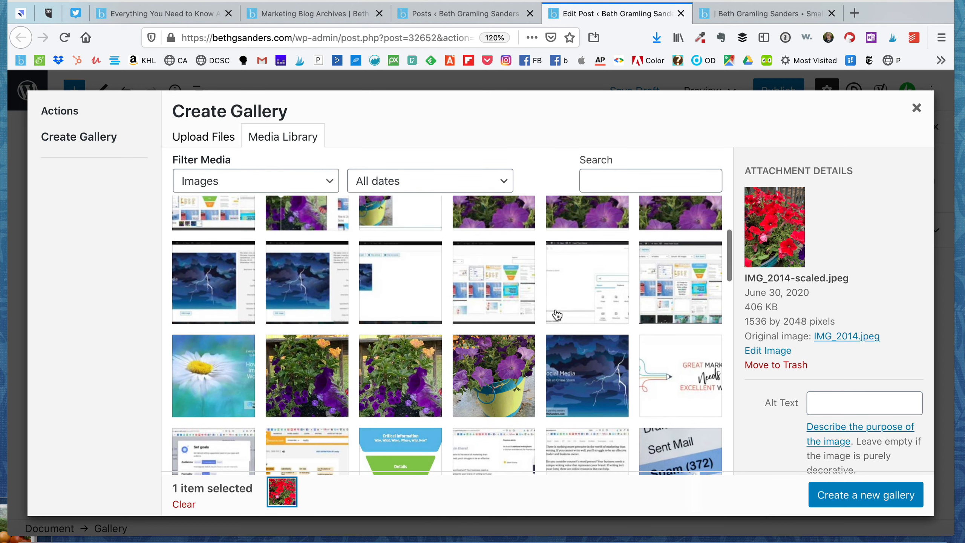
click(325, 369)
click(393, 376)
click(488, 374)
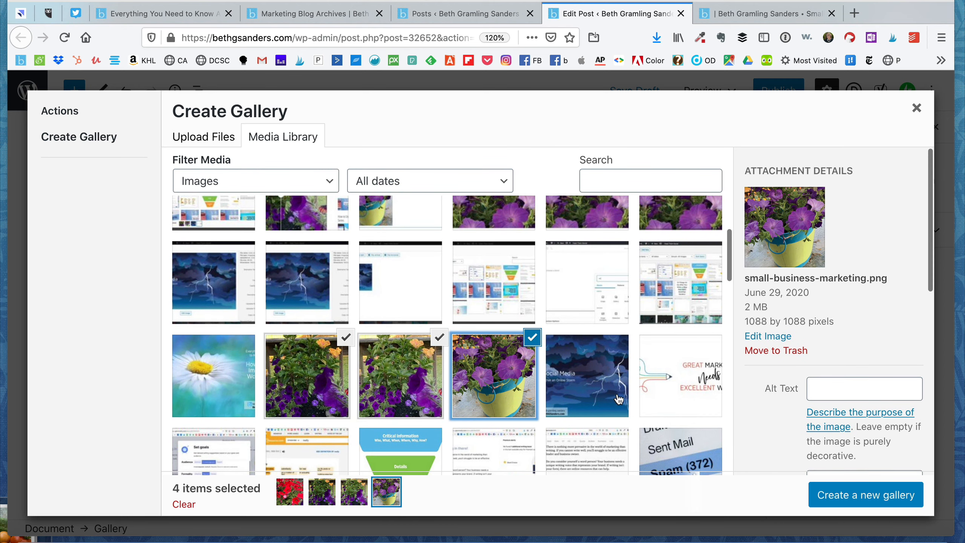
click(848, 498)
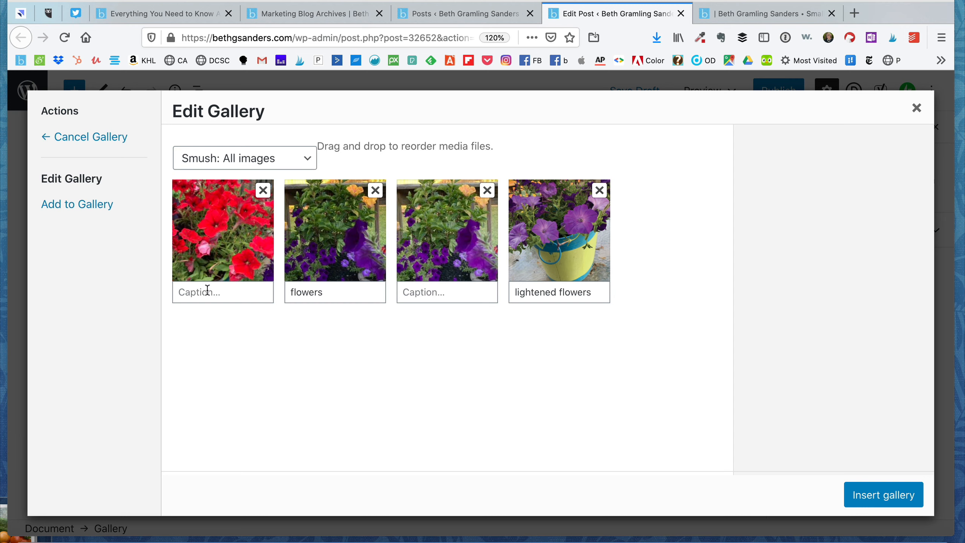
- Caption the first gallery image "red flowers" and insert the gallery into the post
click(220, 290)
text(red flowers)
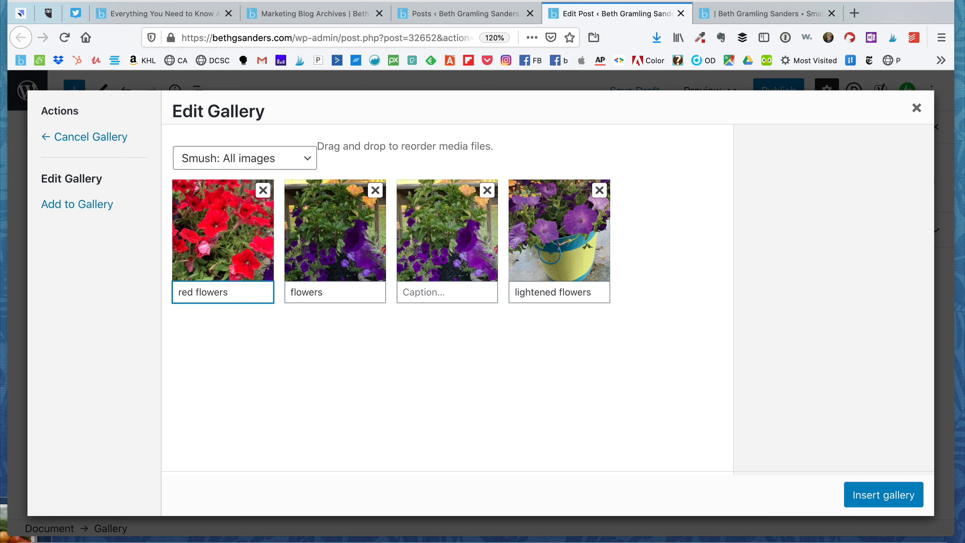
key(Tab)
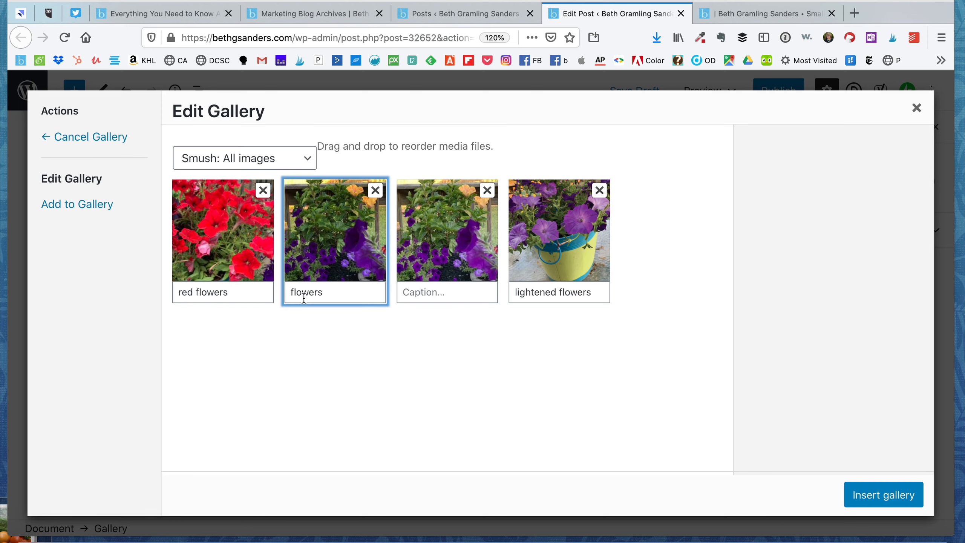
click(888, 496)
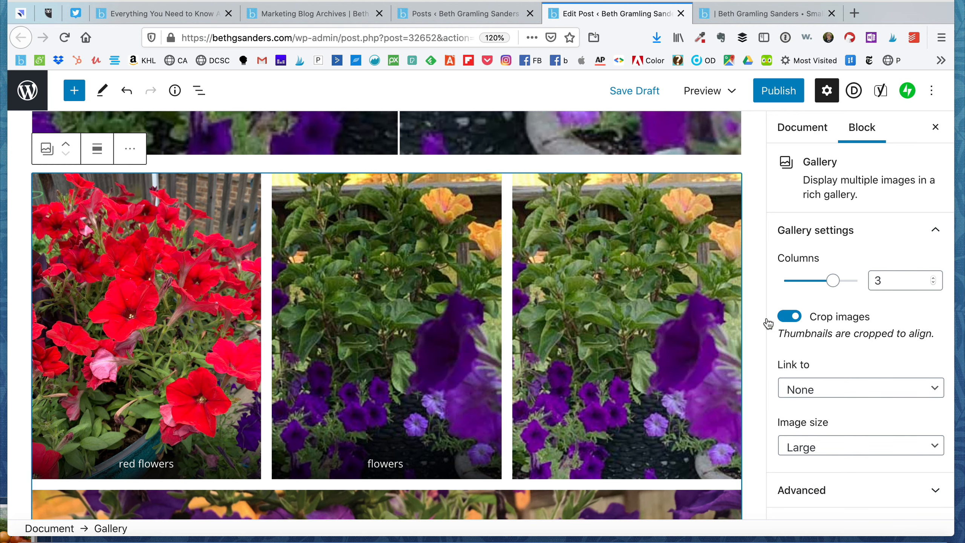
- Look over the gallery layout, try 2 columns, and set the gallery to 4 columns
scroll(737, 321, down, 3)
scroll(737, 319, down, 2)
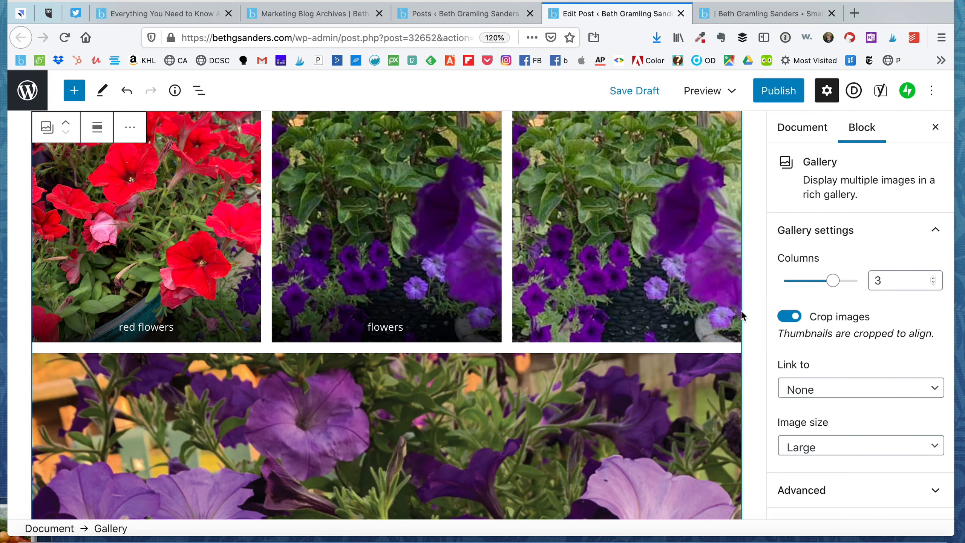
scroll(721, 325, up, 3)
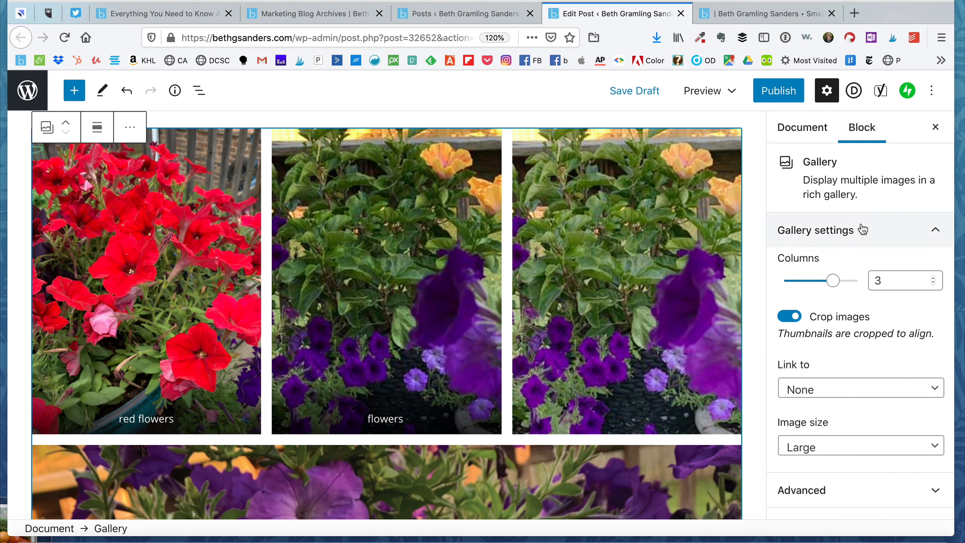
click(932, 283)
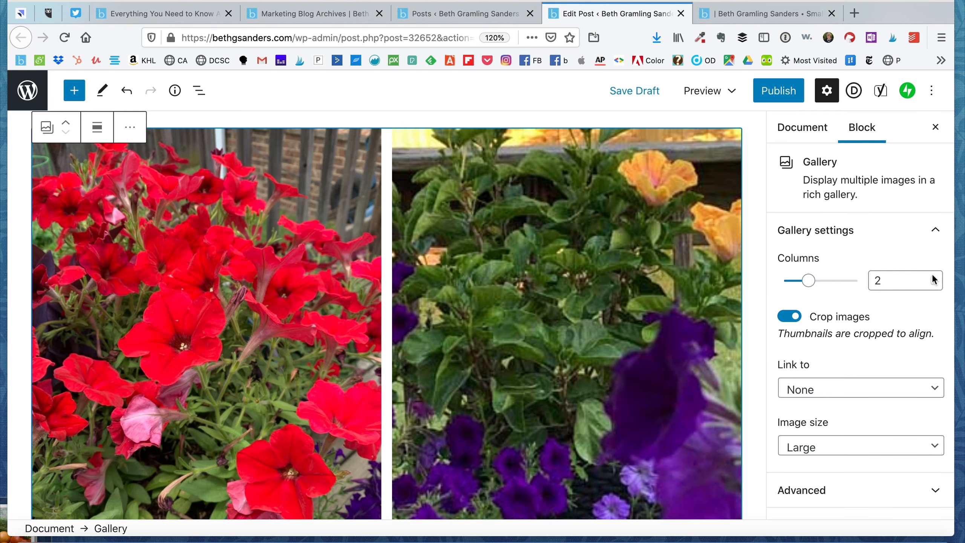
click(932, 277)
click(932, 277)
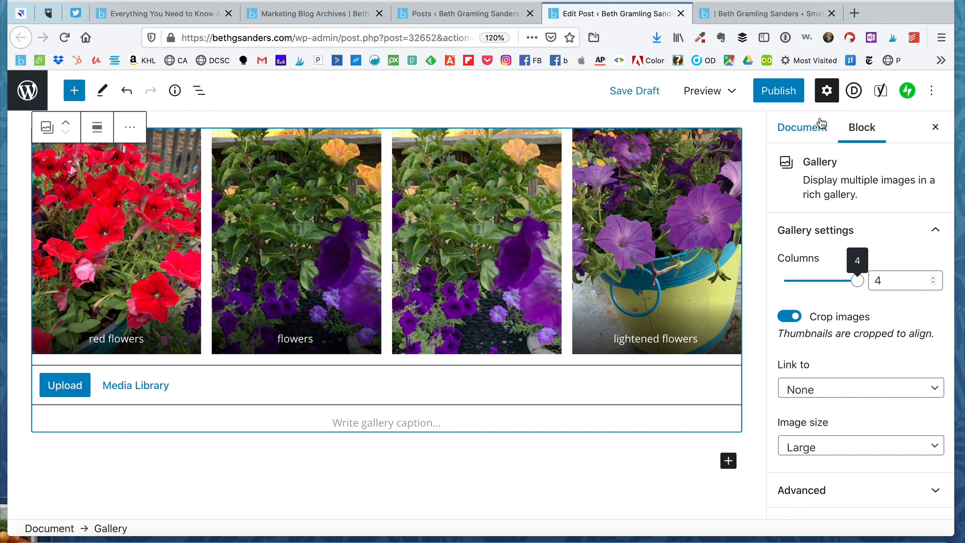
- Save the draft and check the four-column gallery with its captions on the post's preview page
click(624, 94)
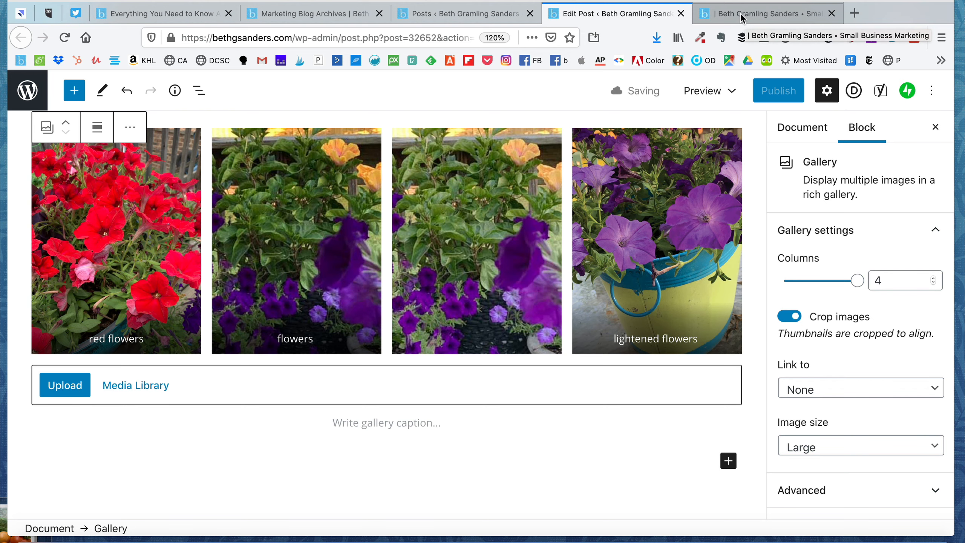
click(797, 15)
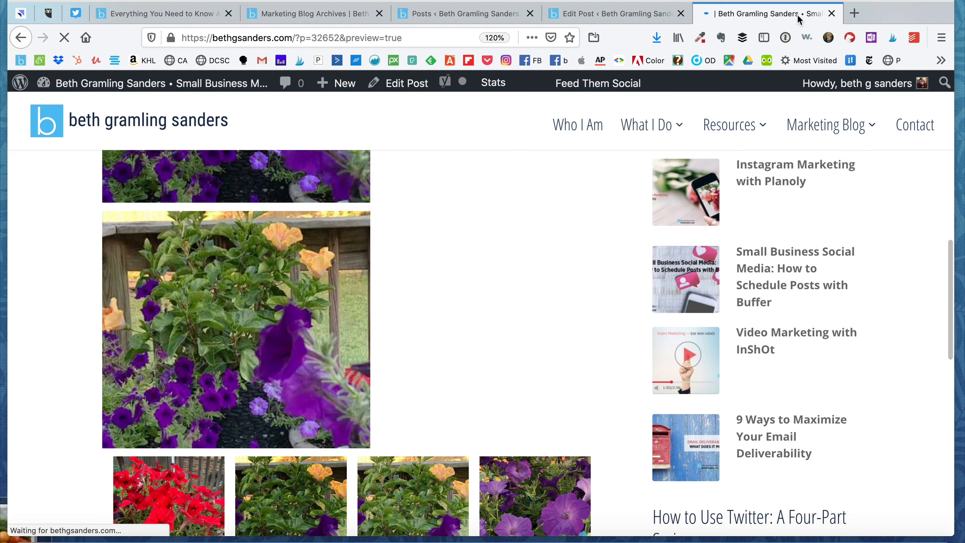
scroll(505, 143, down, 2)
scroll(505, 143, down, 3)
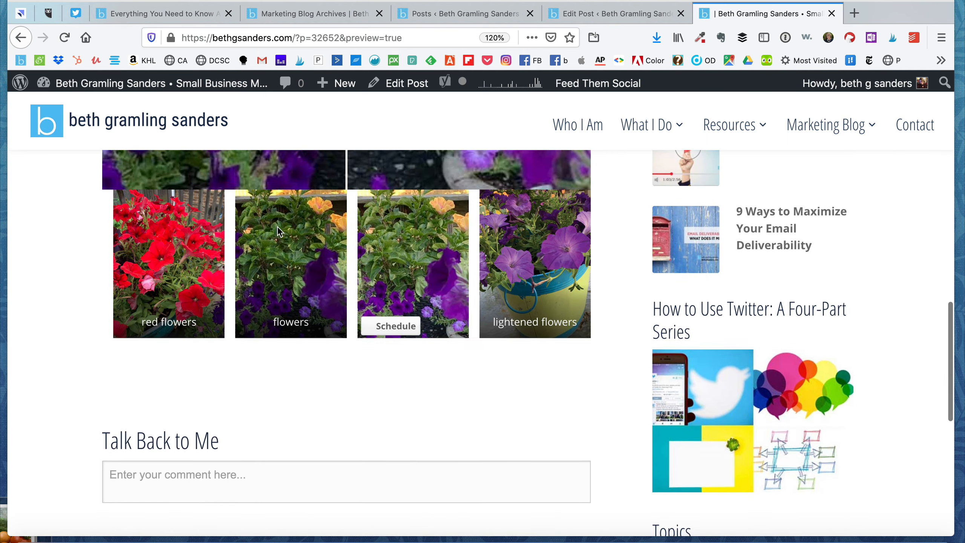
mouse_move(182, 279)
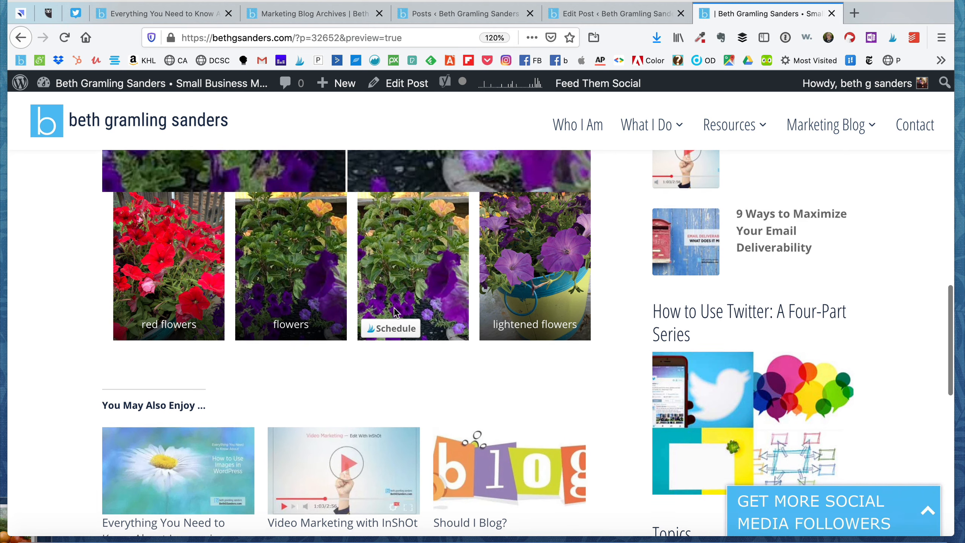
scroll(393, 310, down, 1)
scroll(394, 310, up, 1)
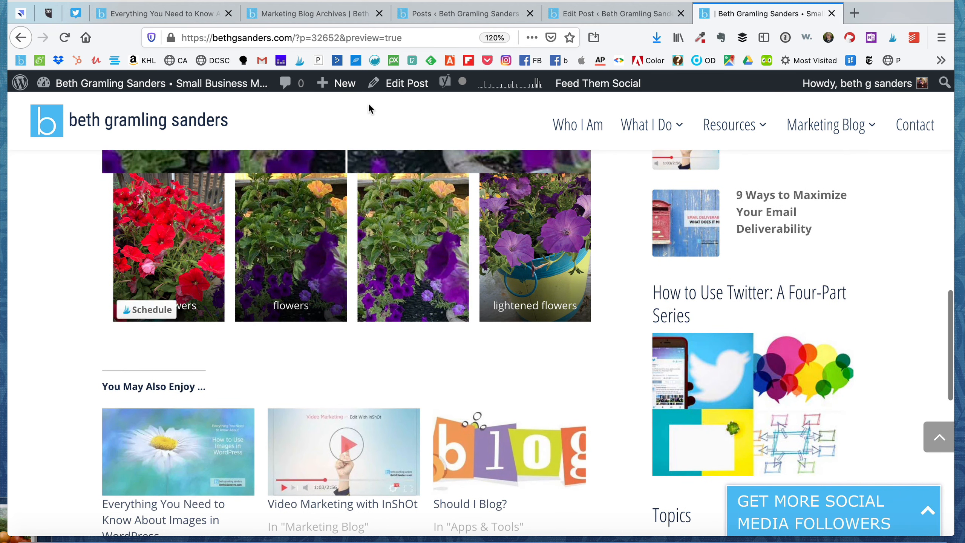
- Return to the post editor and insert a Spacer block below the gallery
click(606, 14)
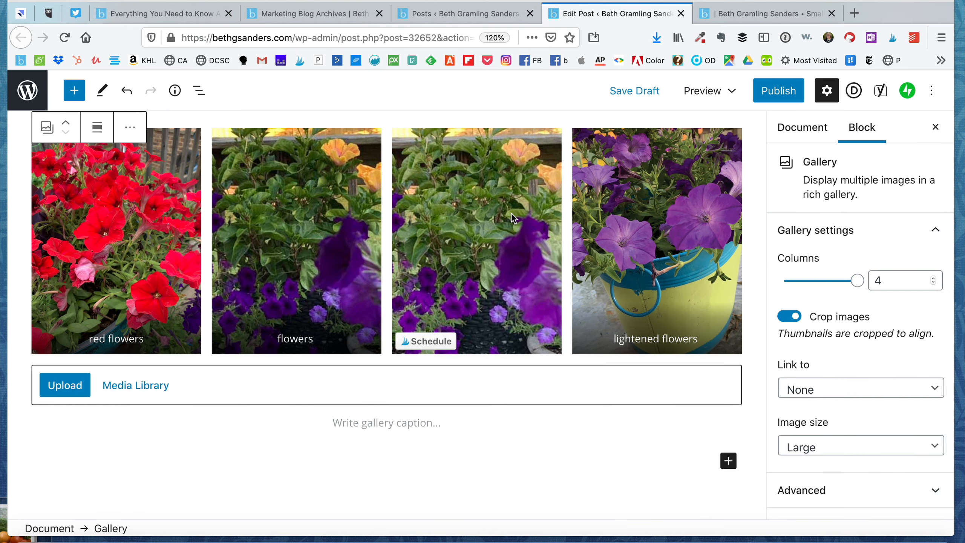
scroll(510, 213, down, 2)
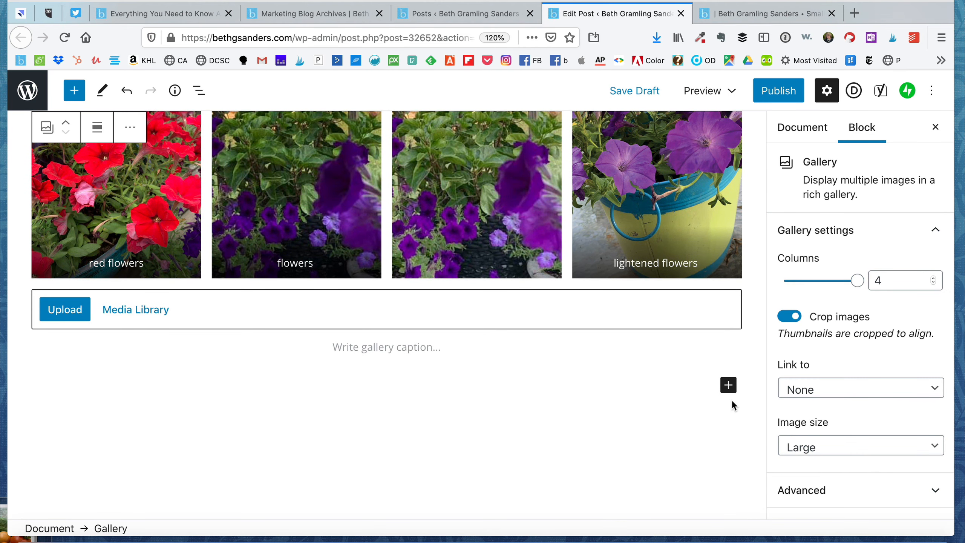
click(728, 385)
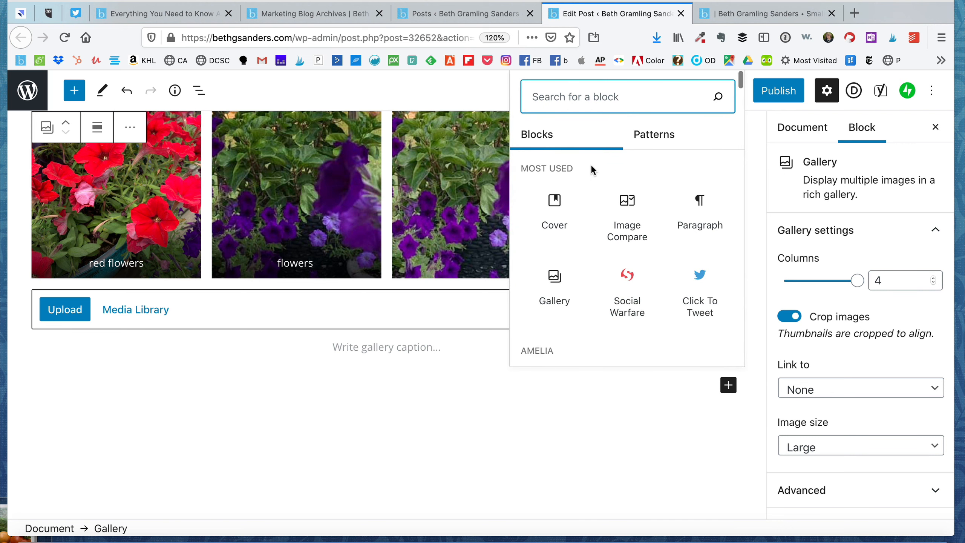
text(spac)
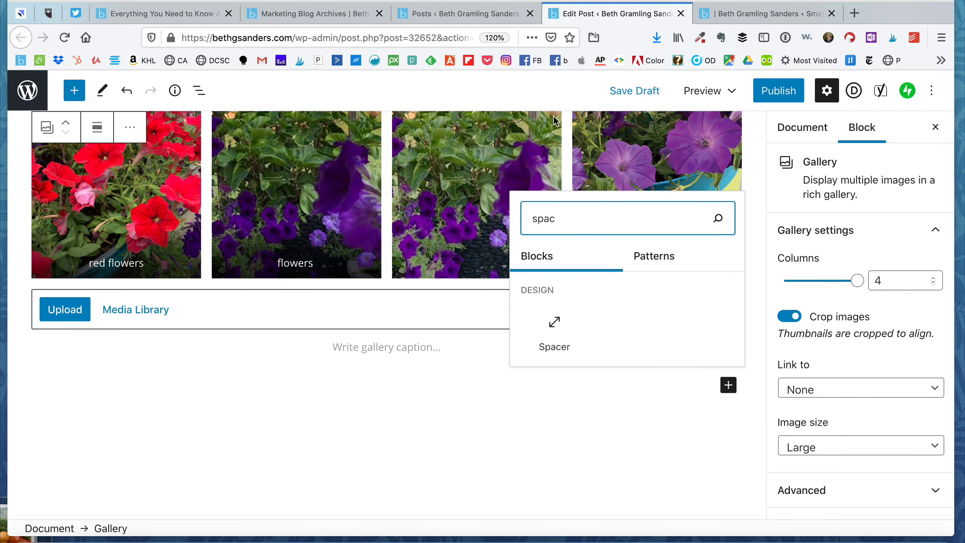
click(553, 326)
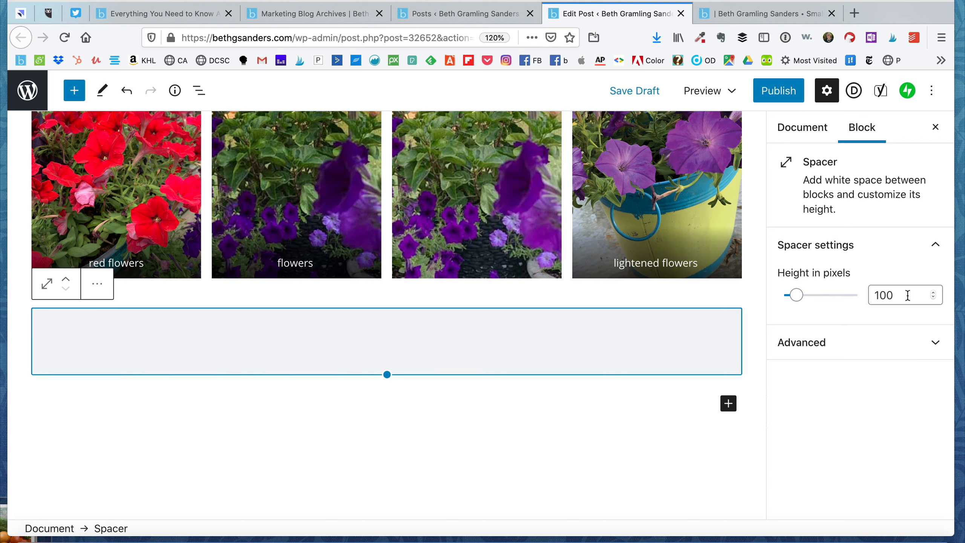
- Reduce the Spacer block's height to 90 pixels
click(933, 298)
click(933, 299)
click(933, 298)
click(933, 299)
click(932, 298)
click(933, 299)
click(932, 299)
click(932, 299)
click(933, 299)
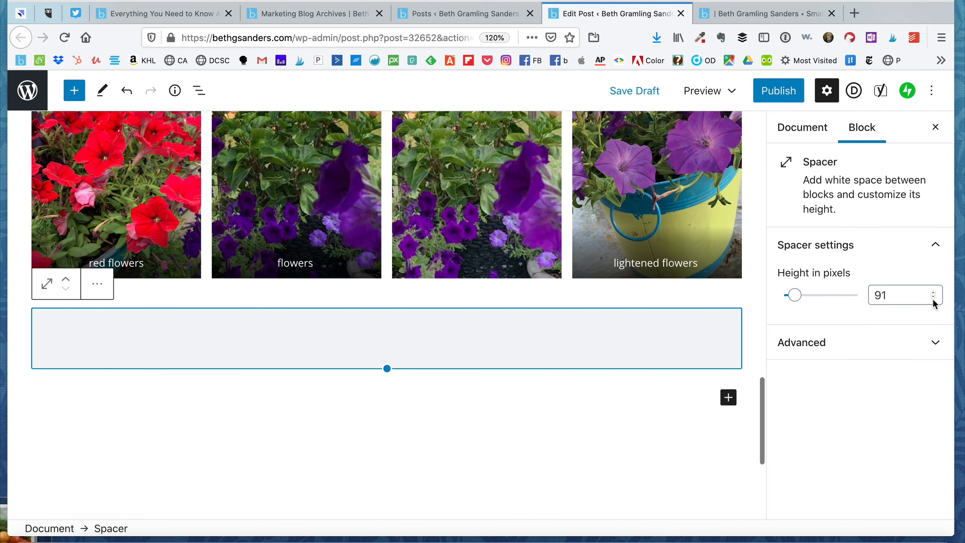
click(933, 299)
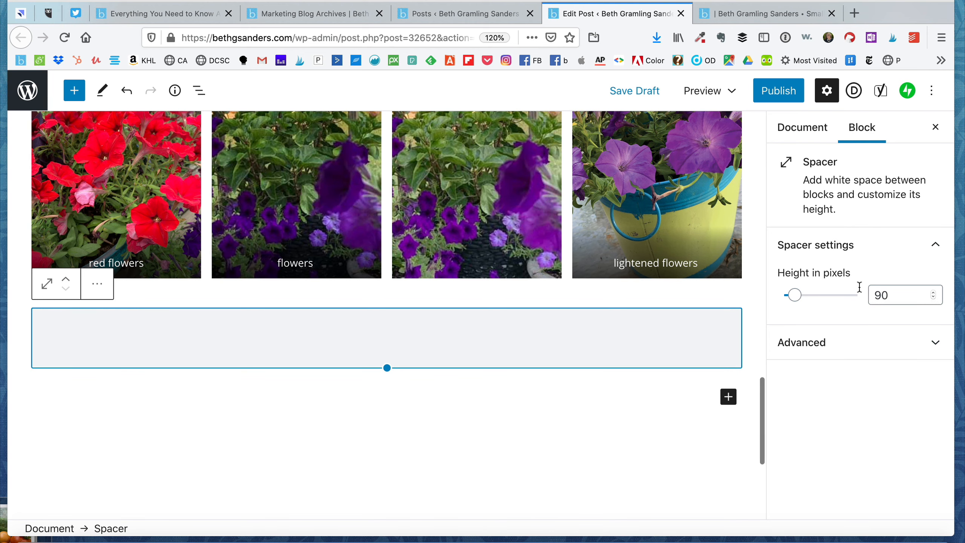
- Insert a Slideshow block below the spacer
click(728, 397)
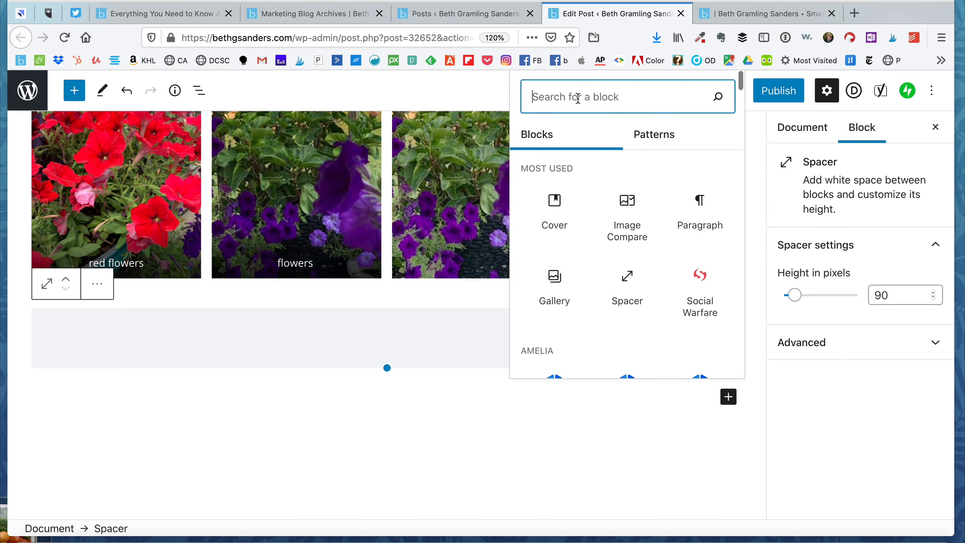
text(slid)
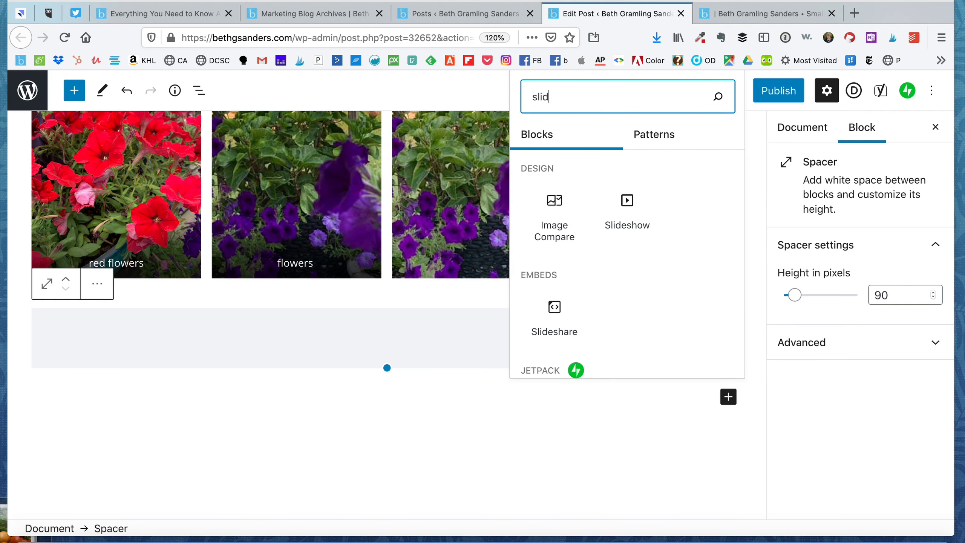
click(622, 195)
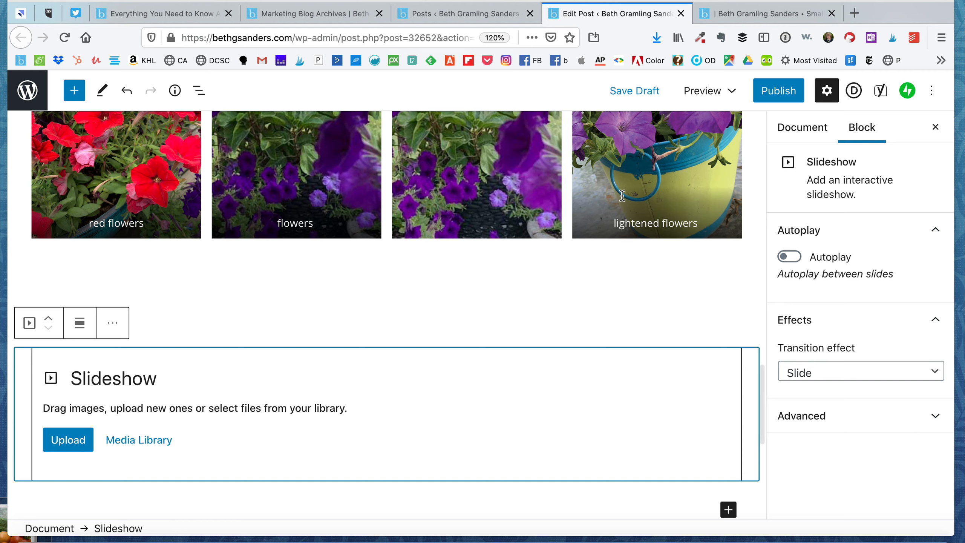
- Fill the slideshow from the media library with IMG_2014-scaled.jpeg, images-in-wordpress-before.jpg and small-business-marketing.png
click(141, 440)
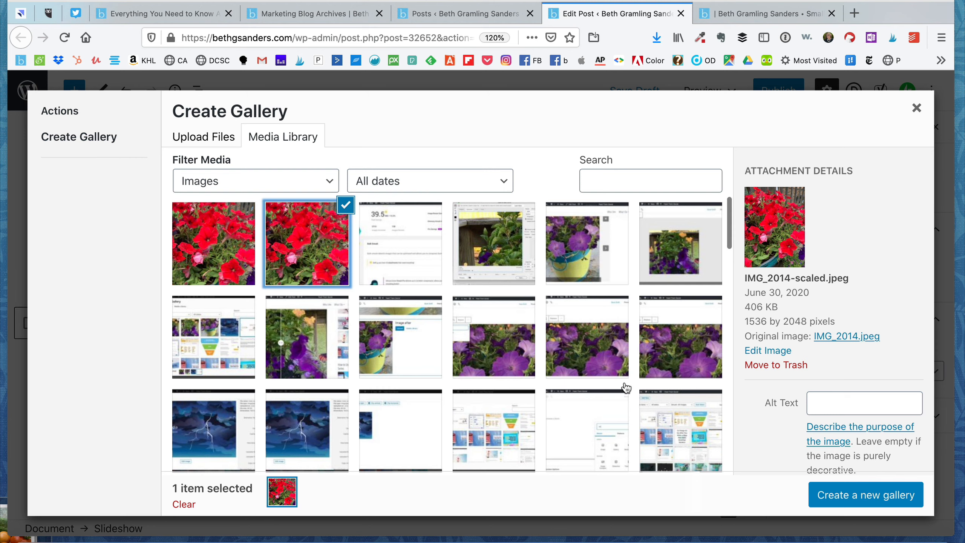
scroll(475, 365, down, 5)
click(331, 300)
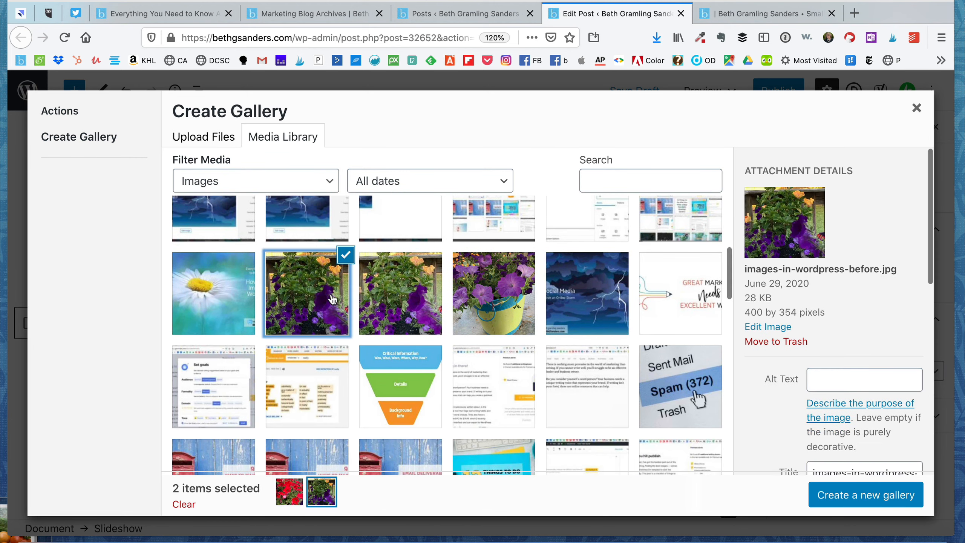
click(407, 298)
click(425, 261)
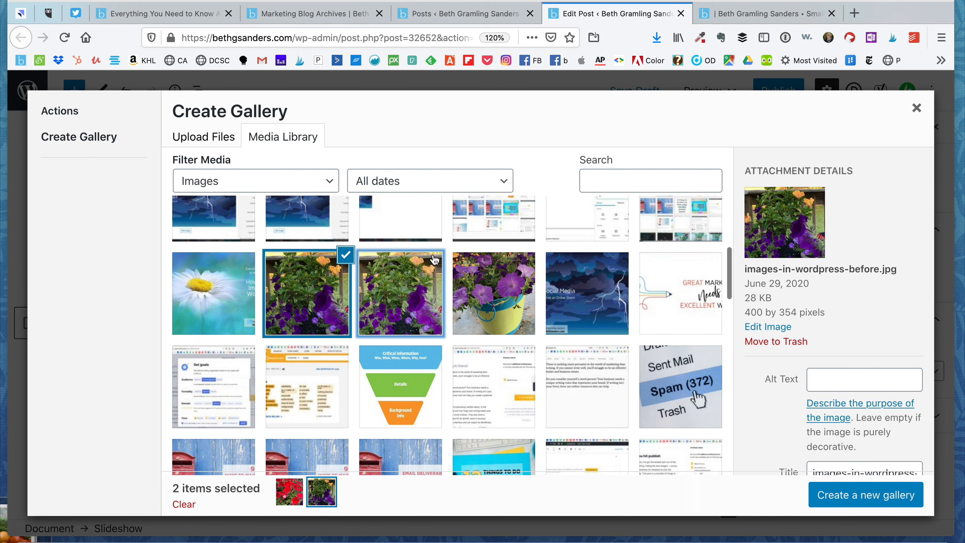
click(477, 293)
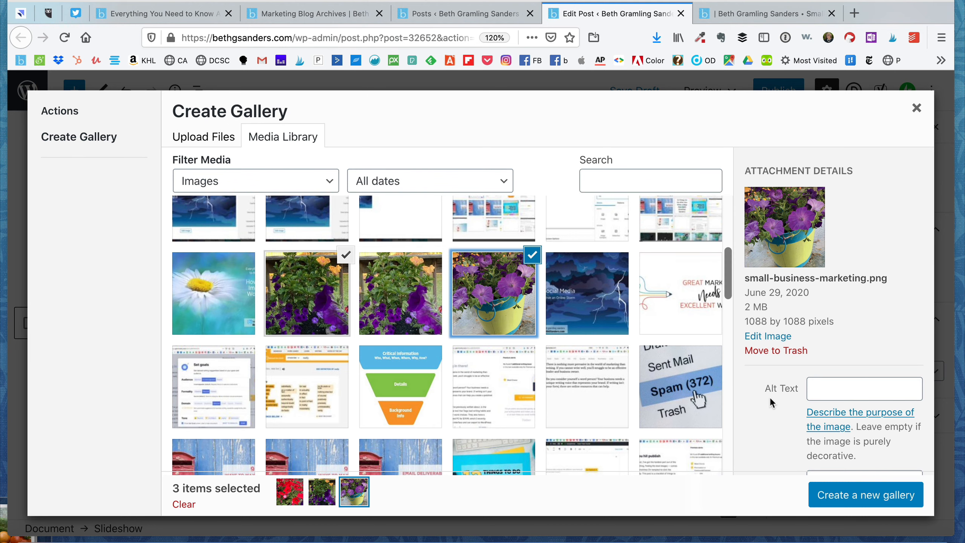
click(830, 496)
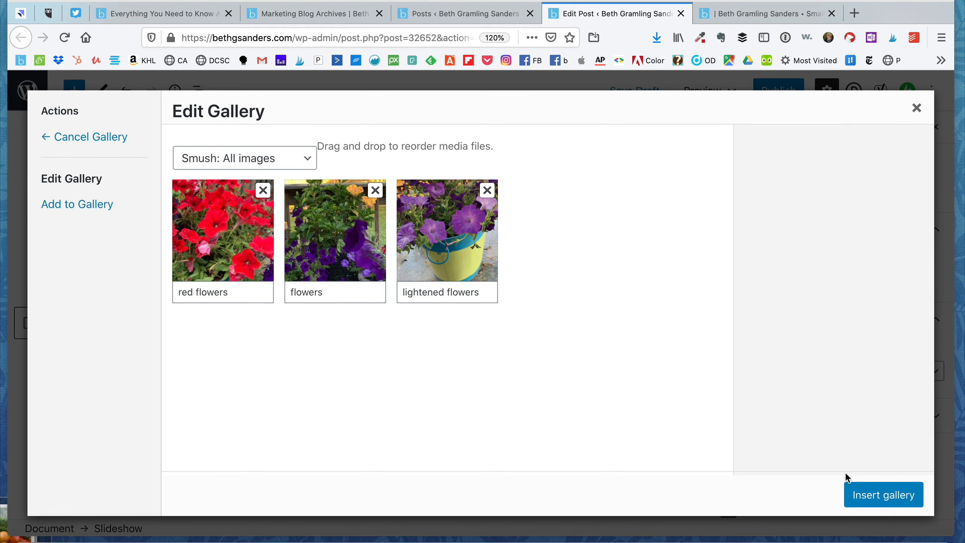
click(863, 496)
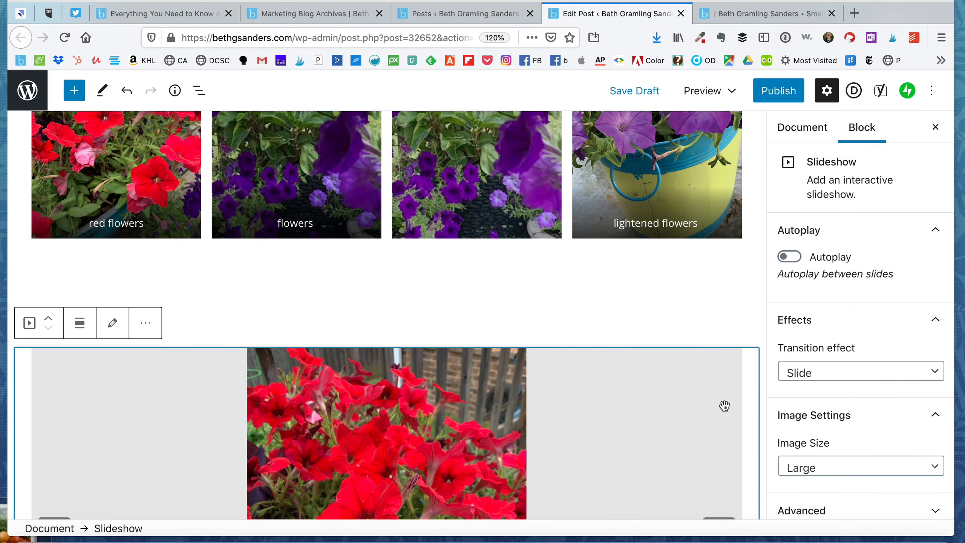
- Turn on autoplay for the slideshow and set its transition effect to Fade
scroll(724, 406, down, 5)
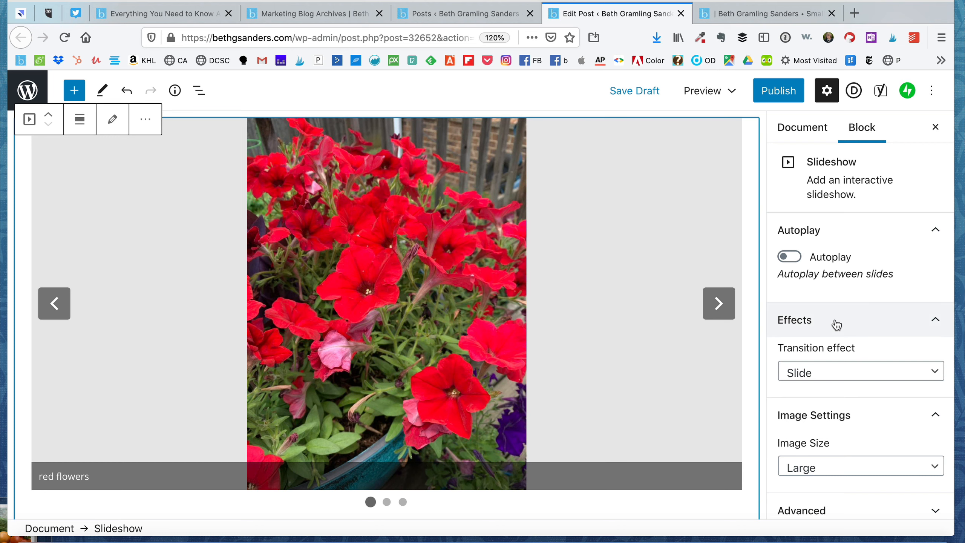
scroll(833, 321, down, 1)
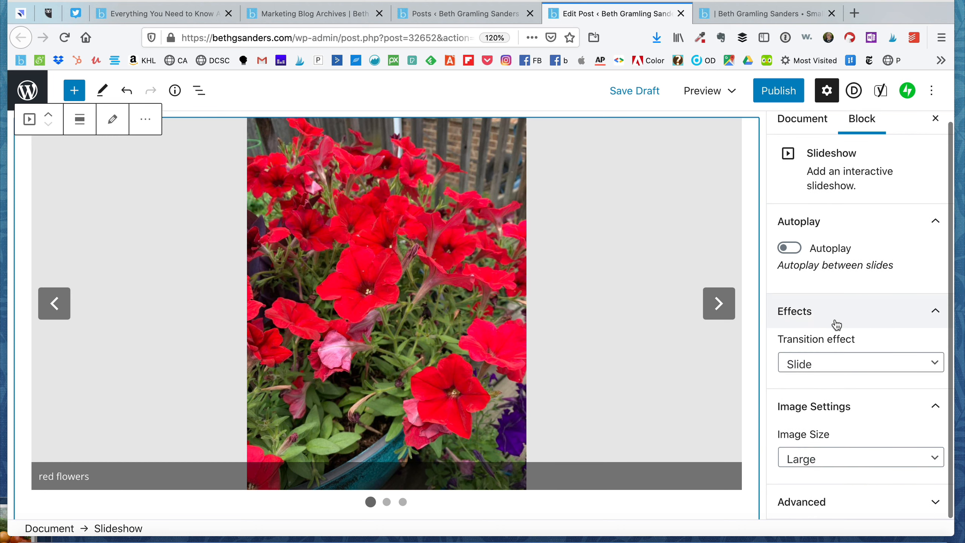
click(790, 249)
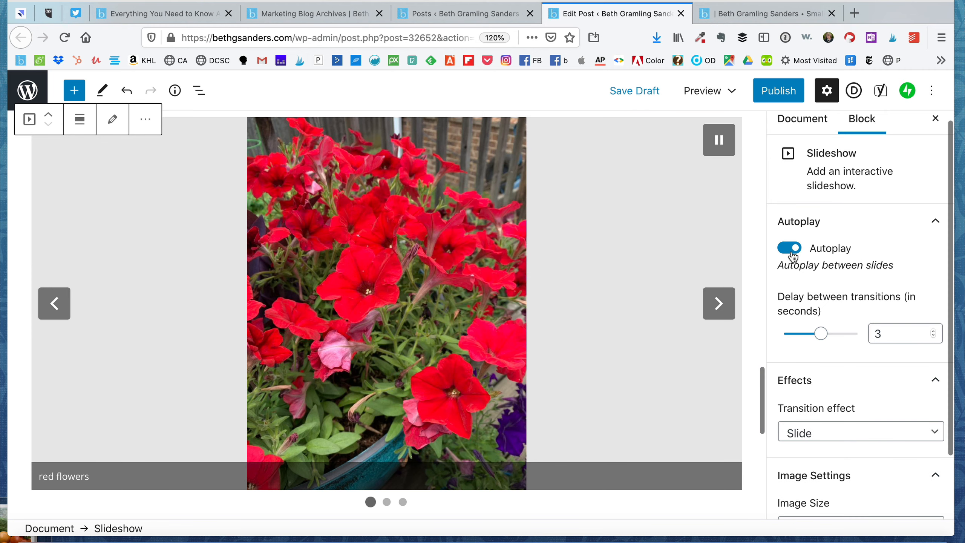
scroll(785, 277, down, 3)
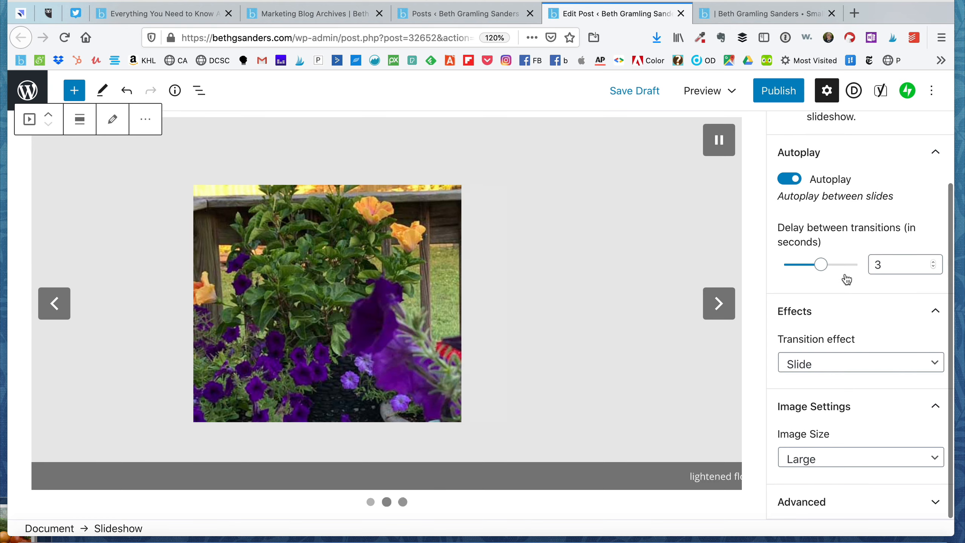
mouse_move(843, 276)
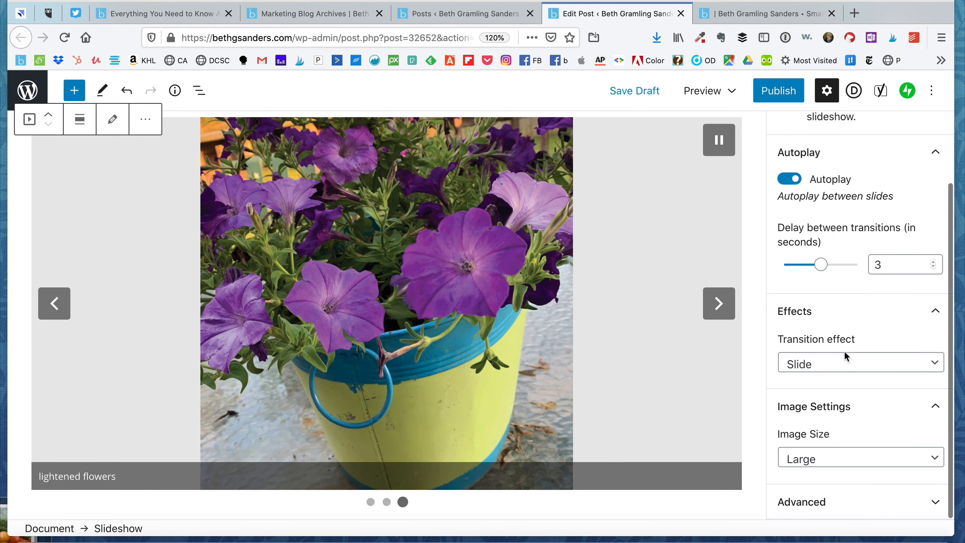
click(840, 366)
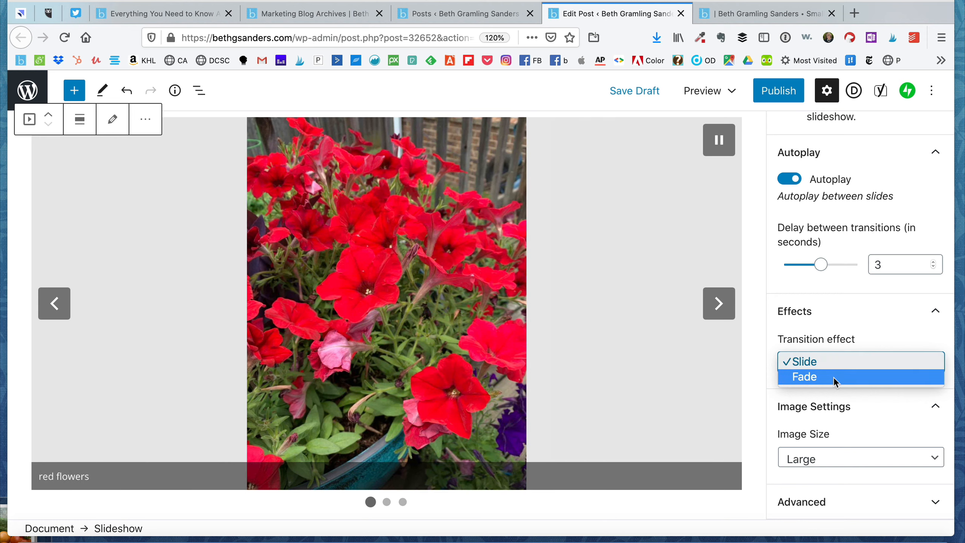
click(833, 377)
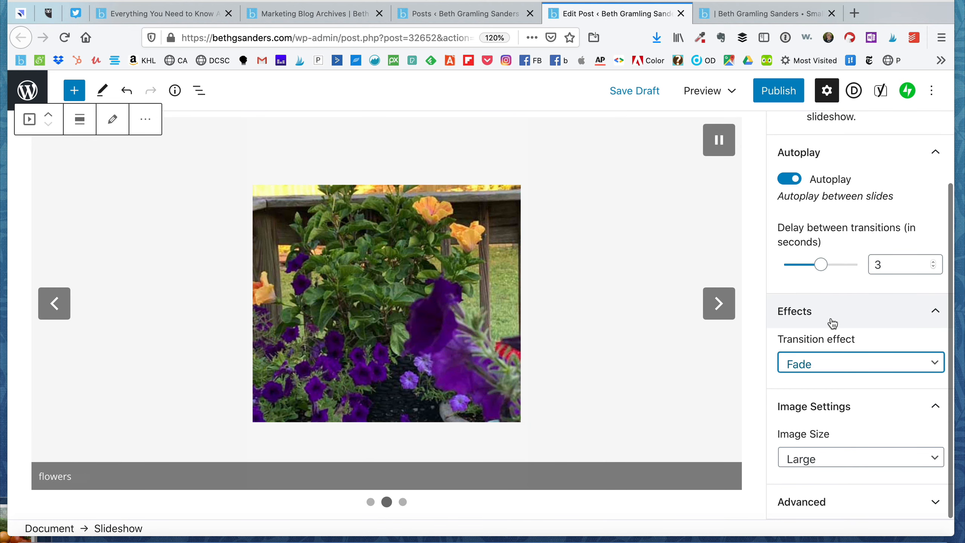
scroll(832, 323, up, 3)
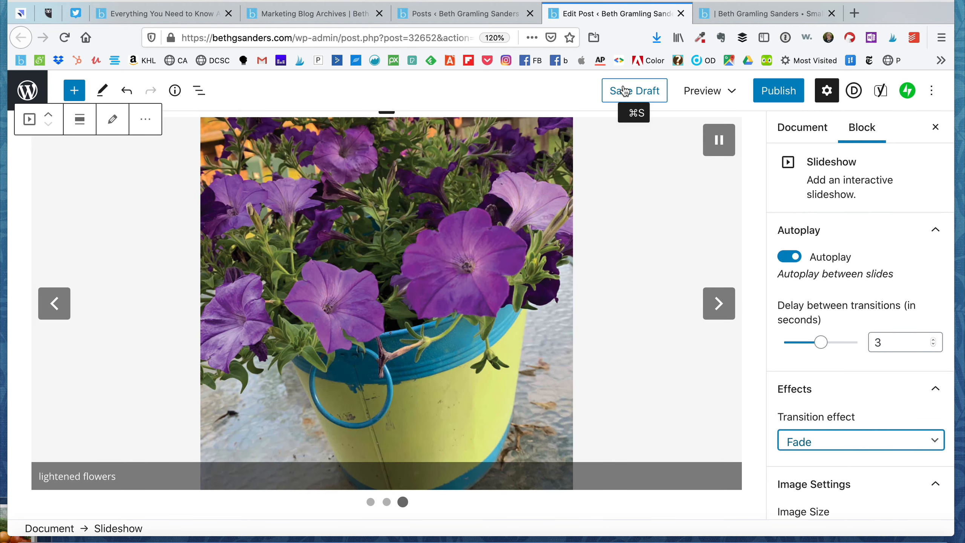
- Save the draft and check the slideshow and the space above it on the post's preview page
click(625, 91)
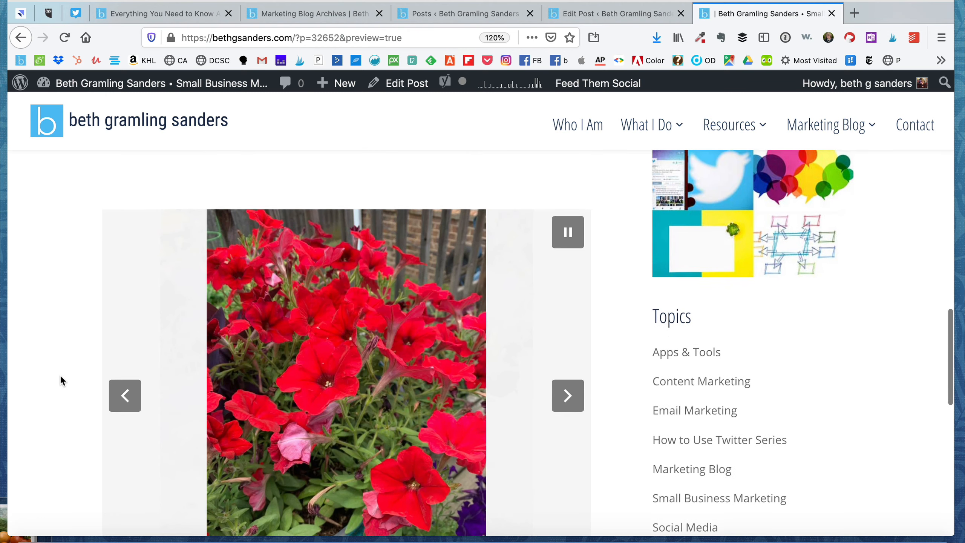
scroll(61, 375, down, 1)
scroll(60, 374, up, 3)
scroll(61, 374, down, 1)
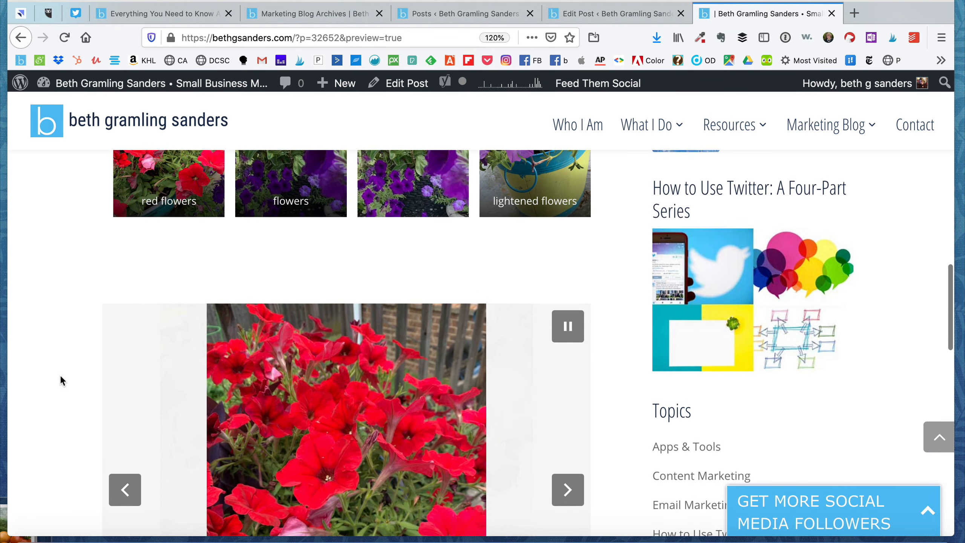
scroll(61, 374, down, 1)
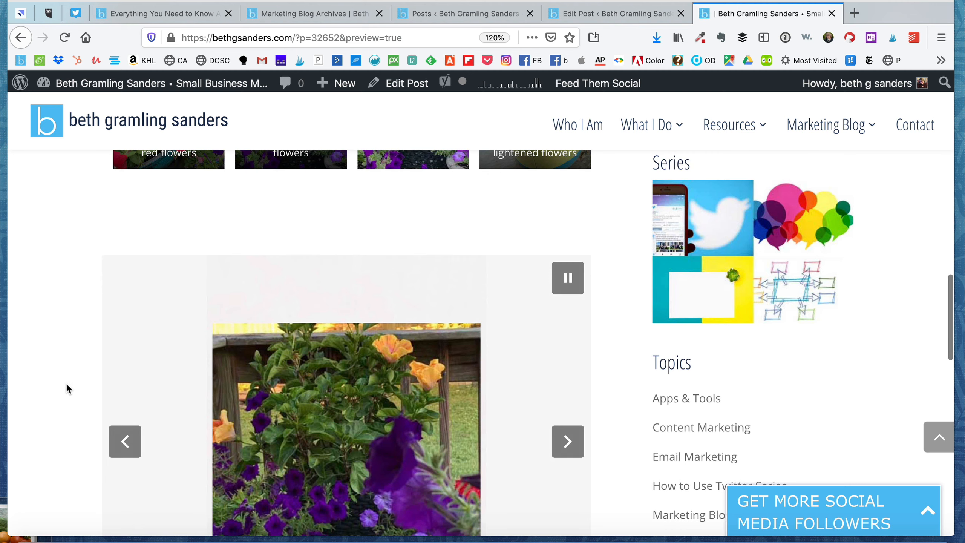
scroll(67, 387, down, 2)
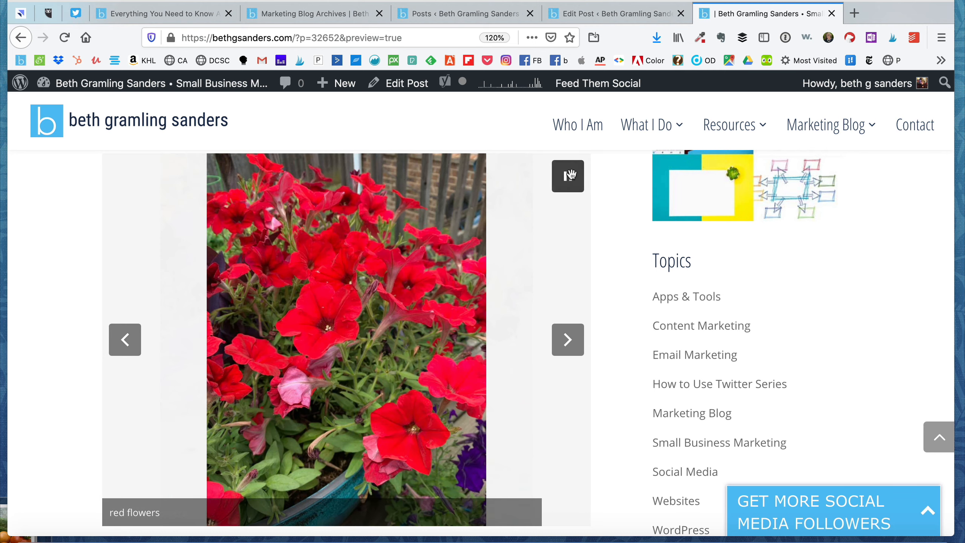
- Try the slideshow's pause control and advance through its slides on the preview page
click(568, 176)
click(568, 176)
click(568, 339)
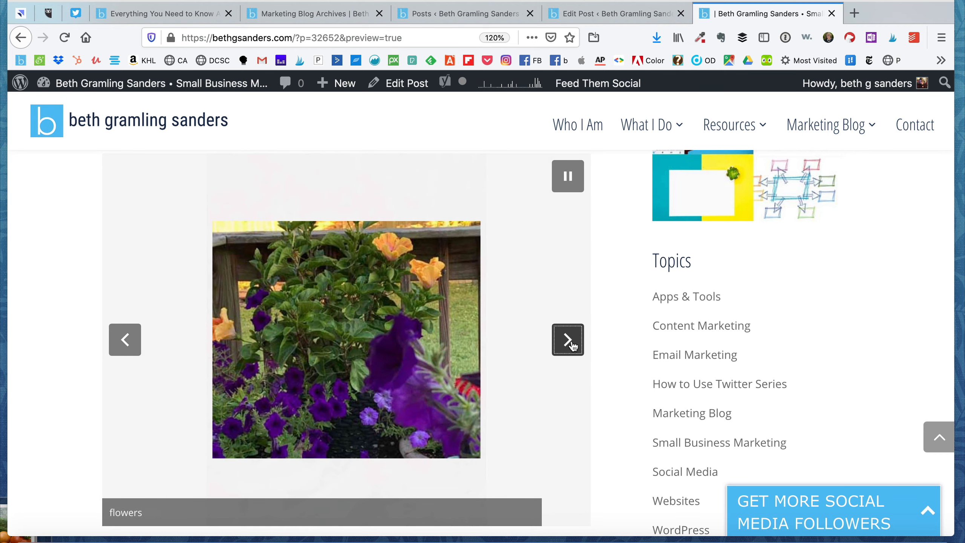
click(568, 339)
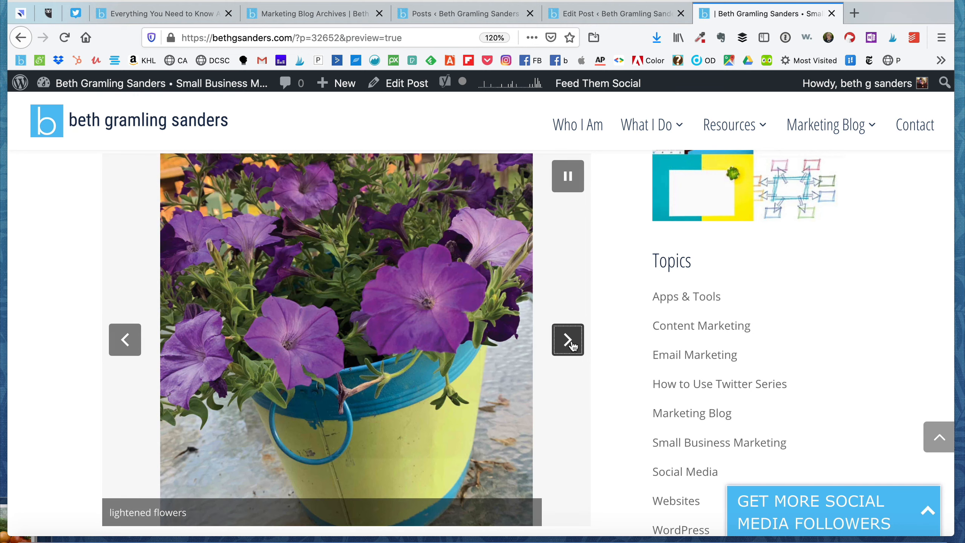
click(568, 340)
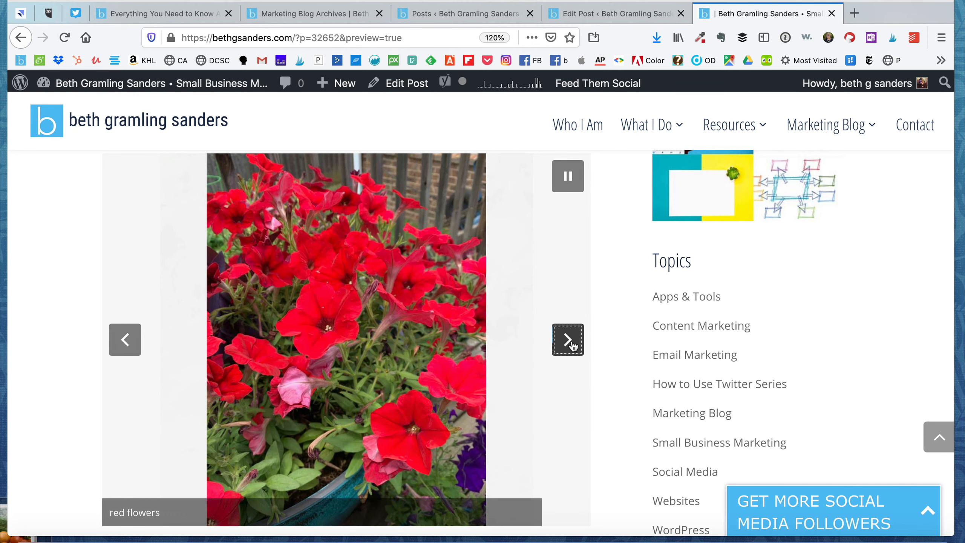
click(568, 340)
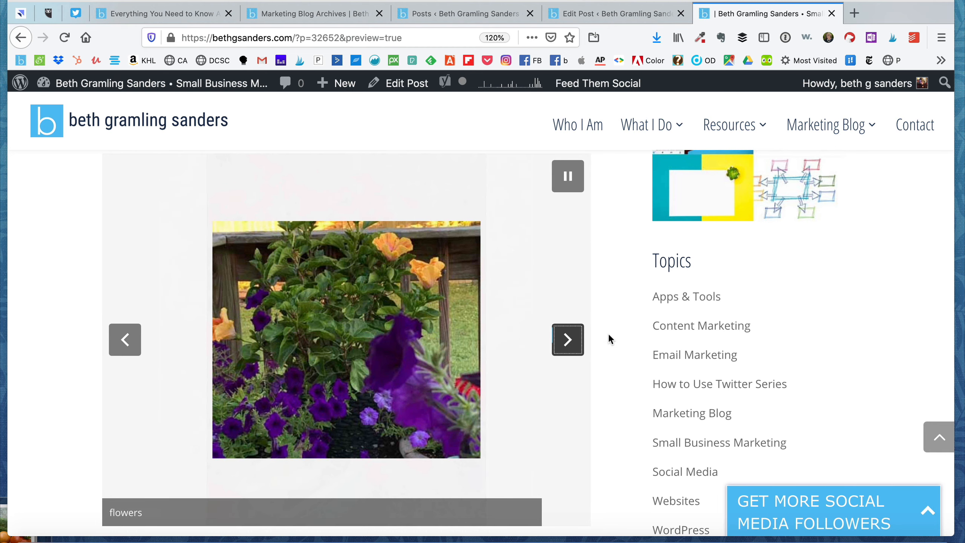
scroll(608, 334, down, 1)
scroll(608, 334, up, 1)
scroll(608, 334, up, 1)
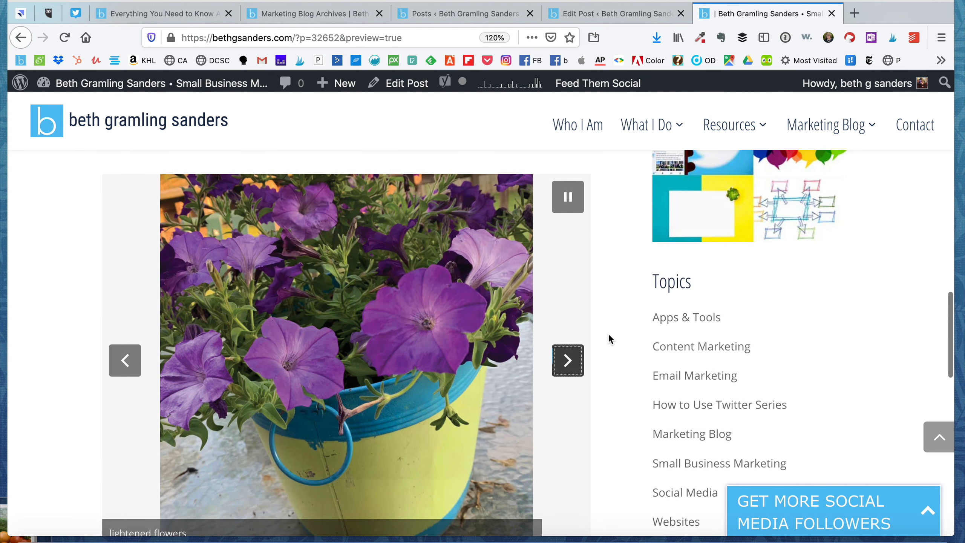
scroll(609, 334, down, 1)
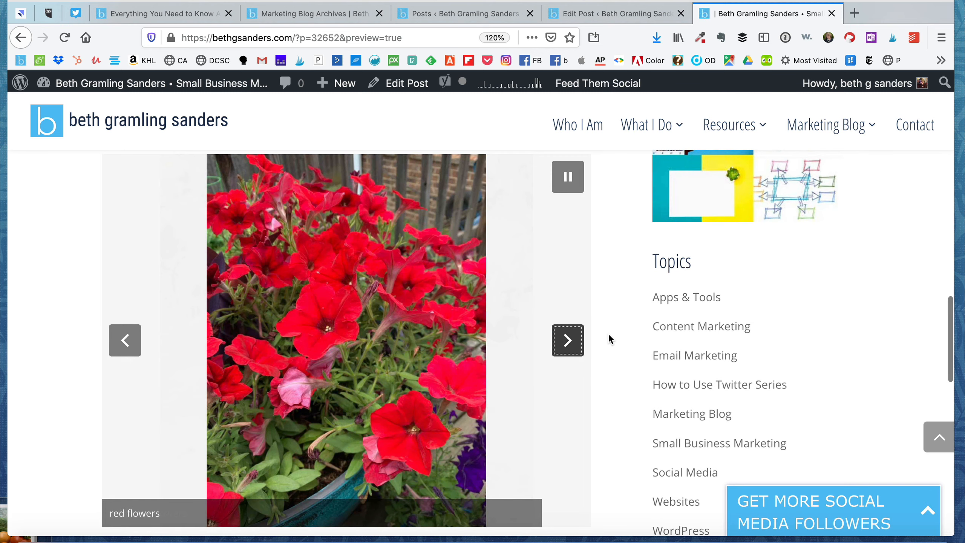
- Return to the post editor and insert a Spacer block below the slideshow
click(630, 13)
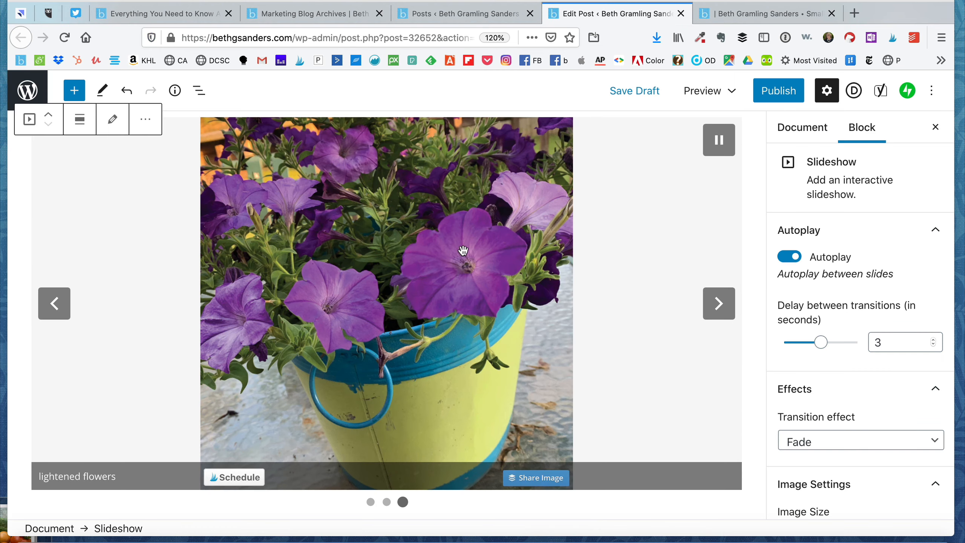
scroll(462, 261, down, 10)
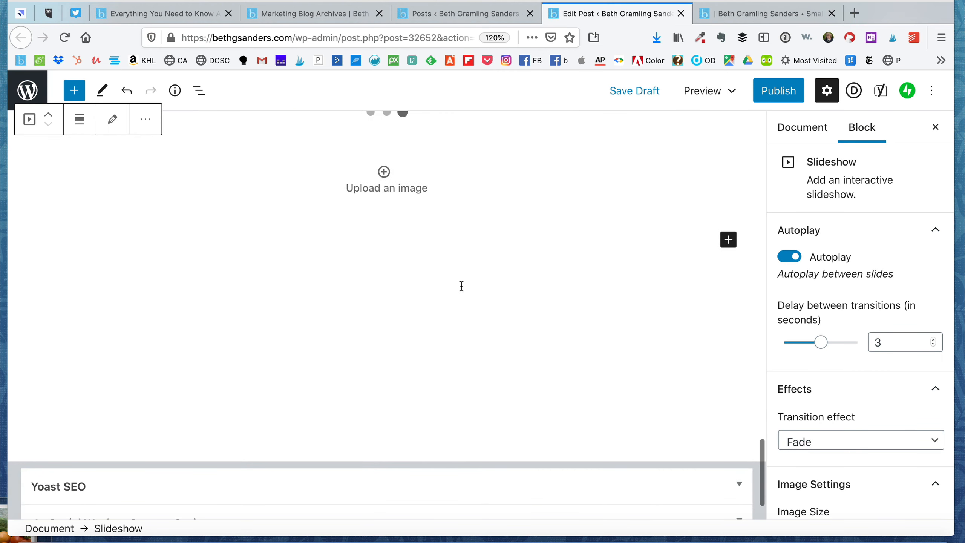
click(727, 240)
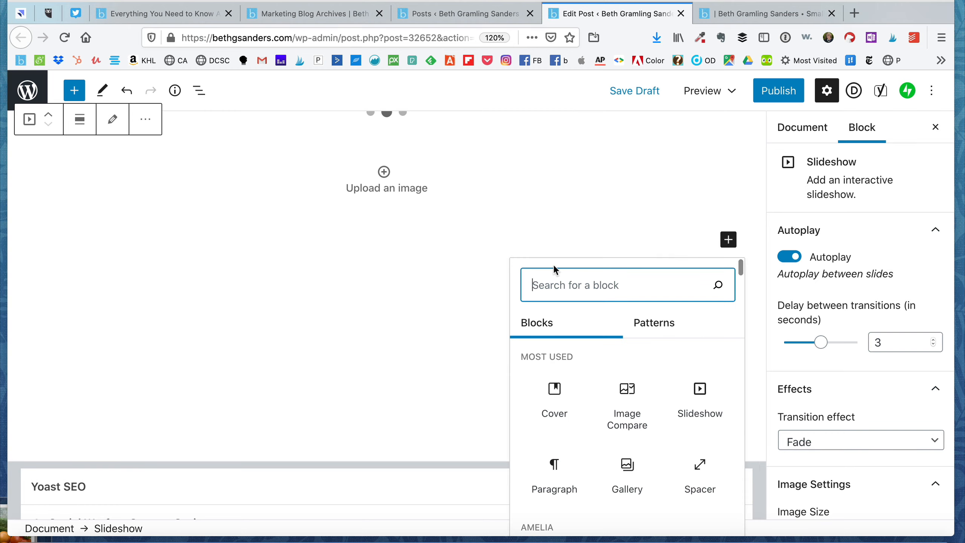
text(spa)
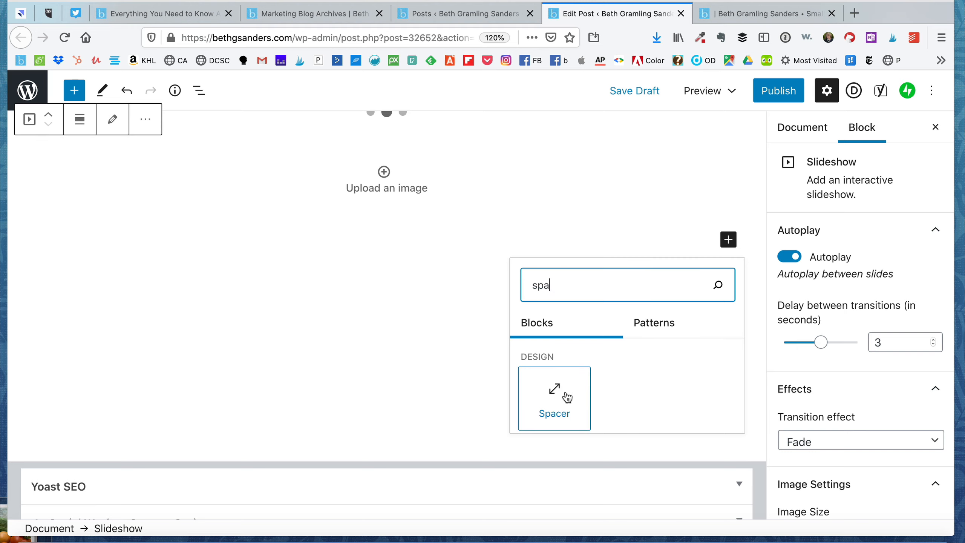
click(567, 396)
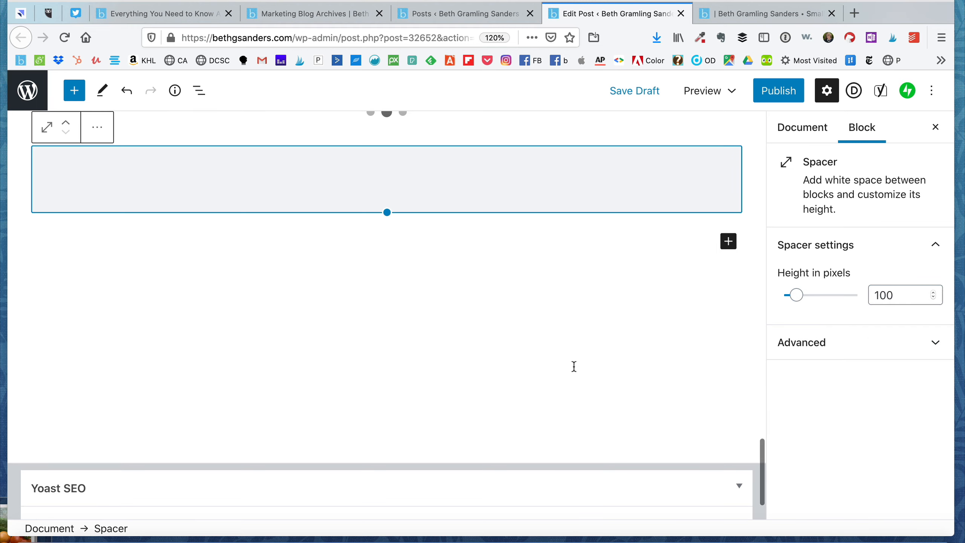
- Insert an Image block below the new spacer and fill it with images-in-wordpress-before.jpg from the media library
click(728, 241)
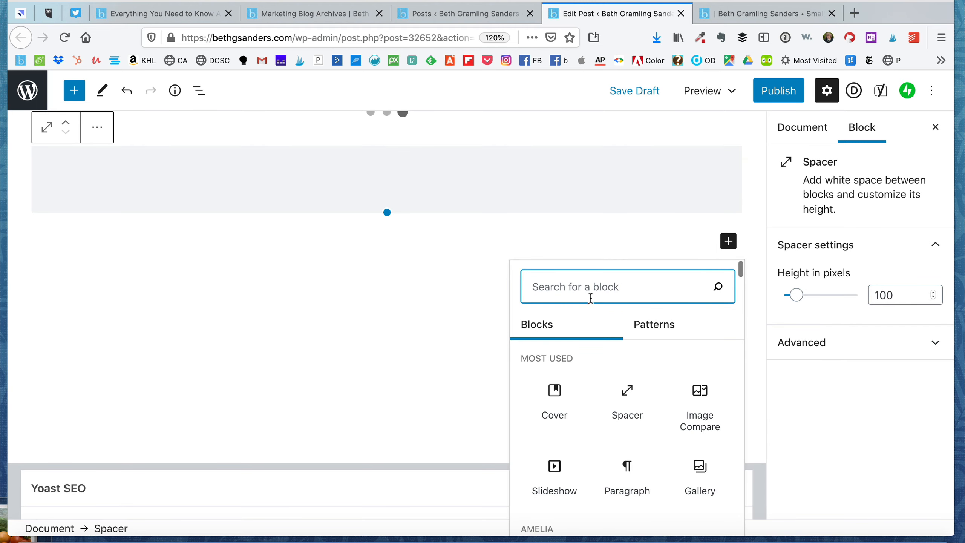
text(im)
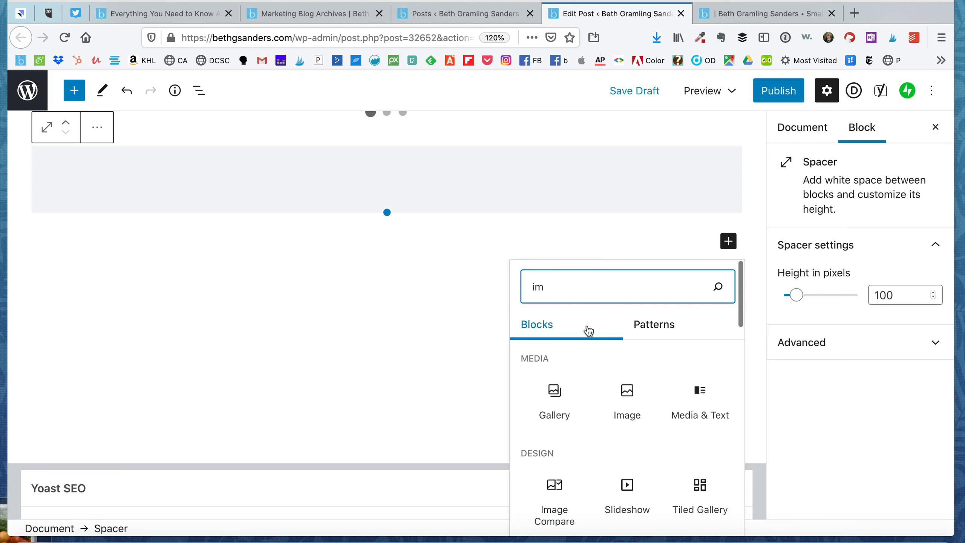
click(626, 386)
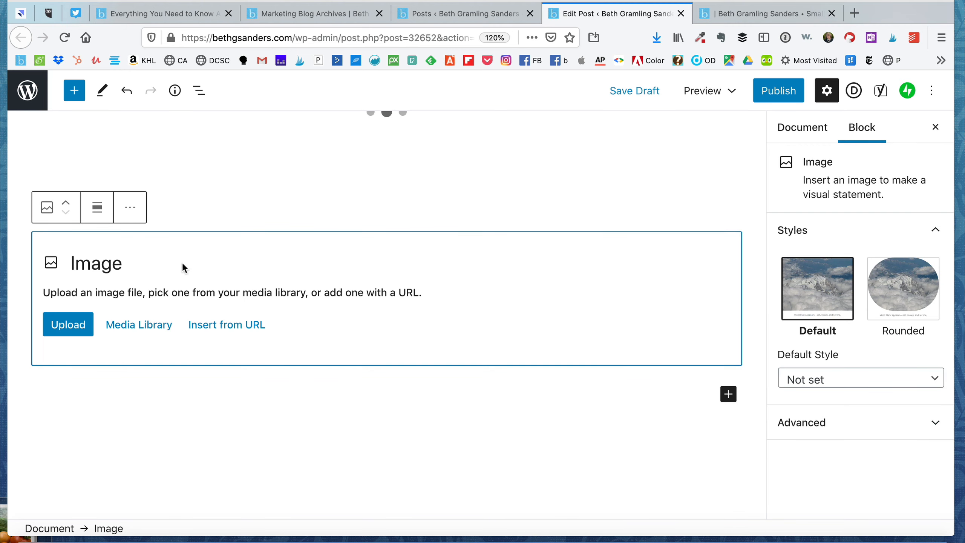
click(121, 322)
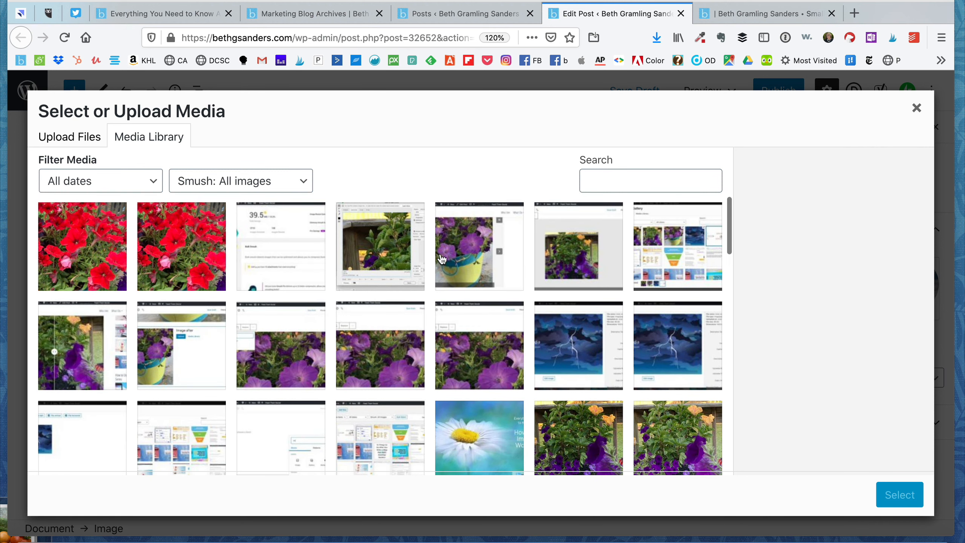
click(585, 437)
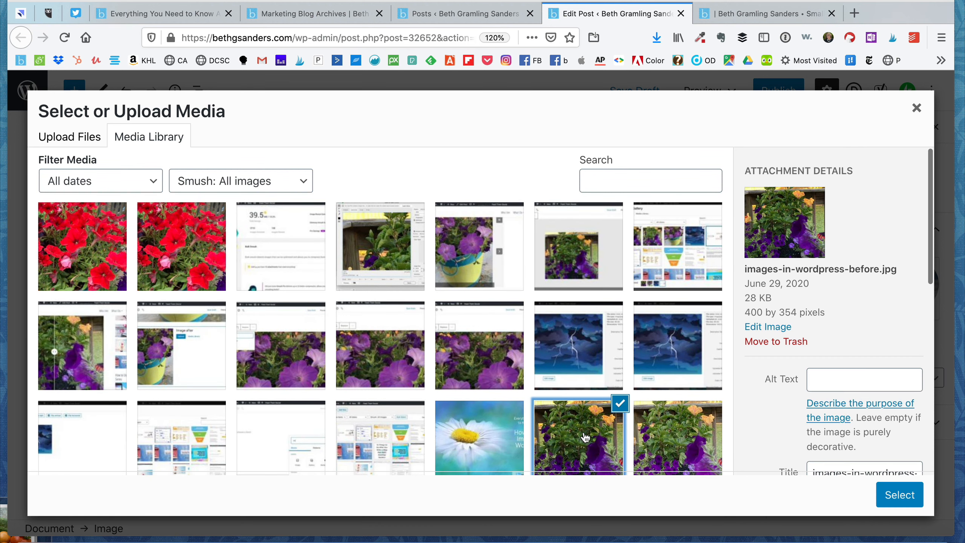
click(901, 495)
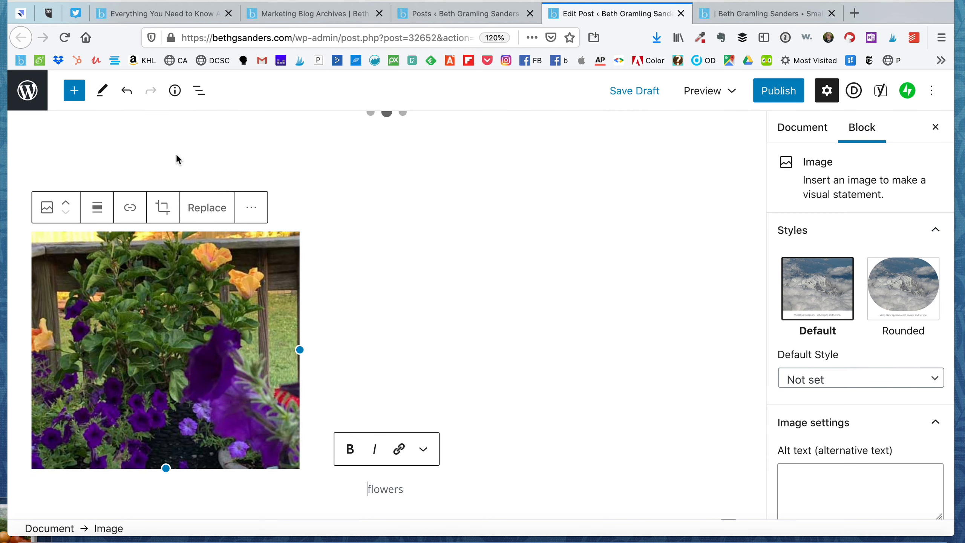
- Align the flower image to the center of the post
click(97, 207)
click(132, 281)
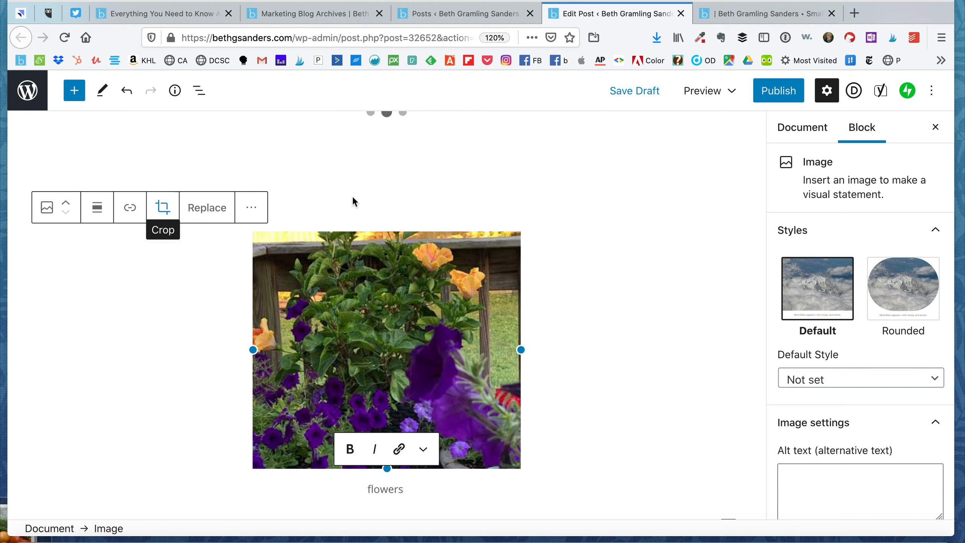
scroll(598, 323, down, 1)
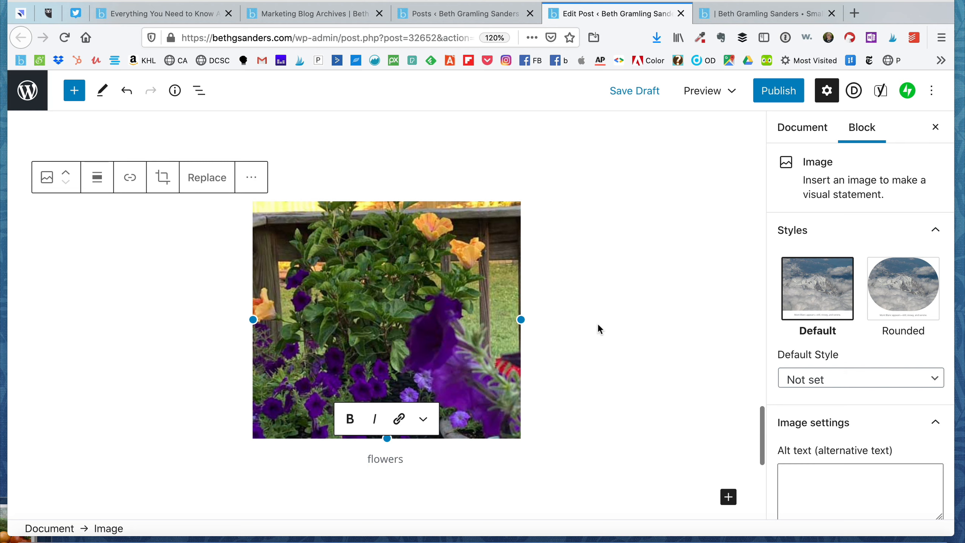
scroll(597, 323, down, 1)
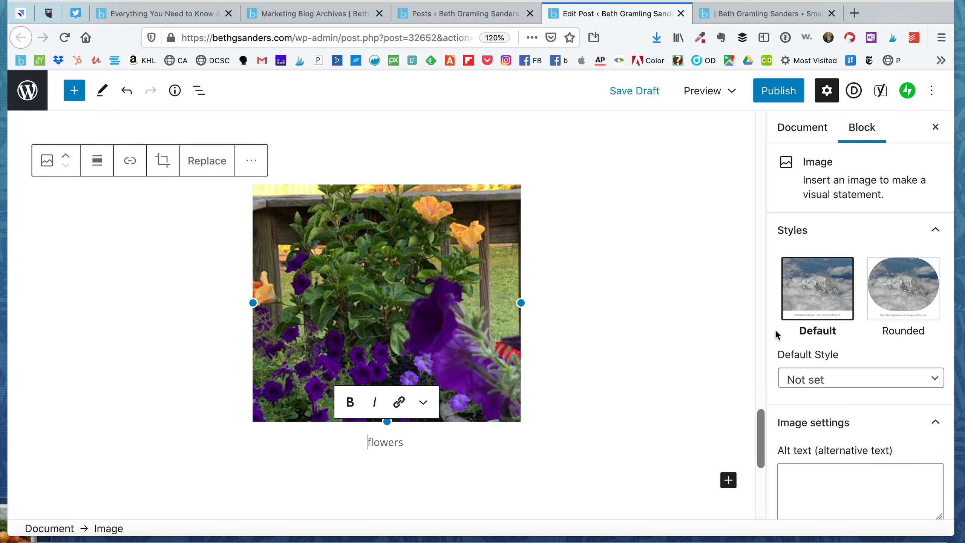
- Try the Rounded style on the flower image and switch it back to Default
scroll(775, 339, down, 2)
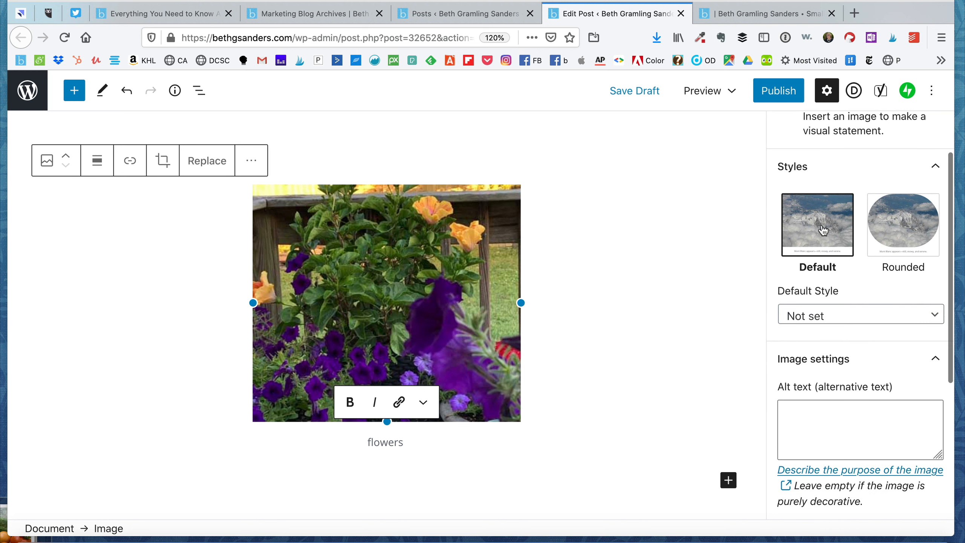
click(902, 228)
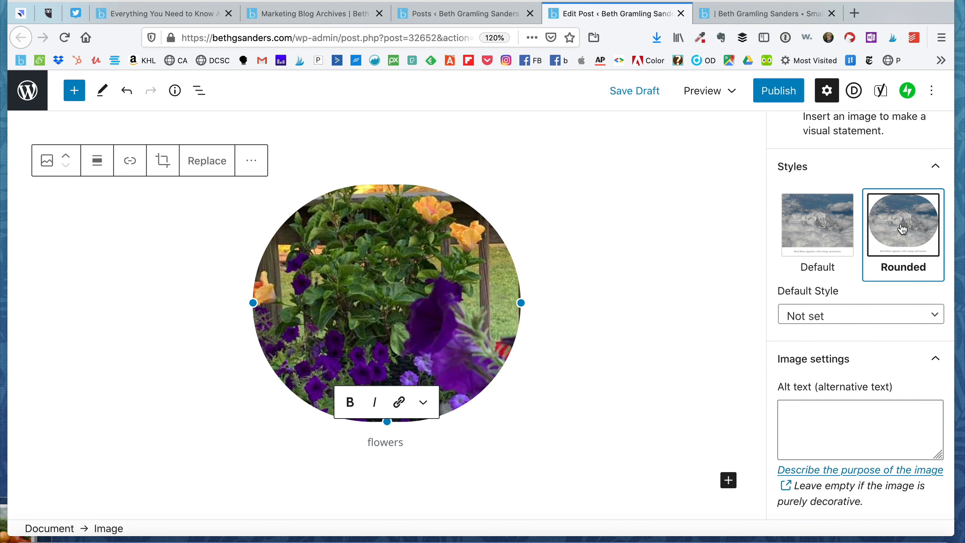
click(808, 226)
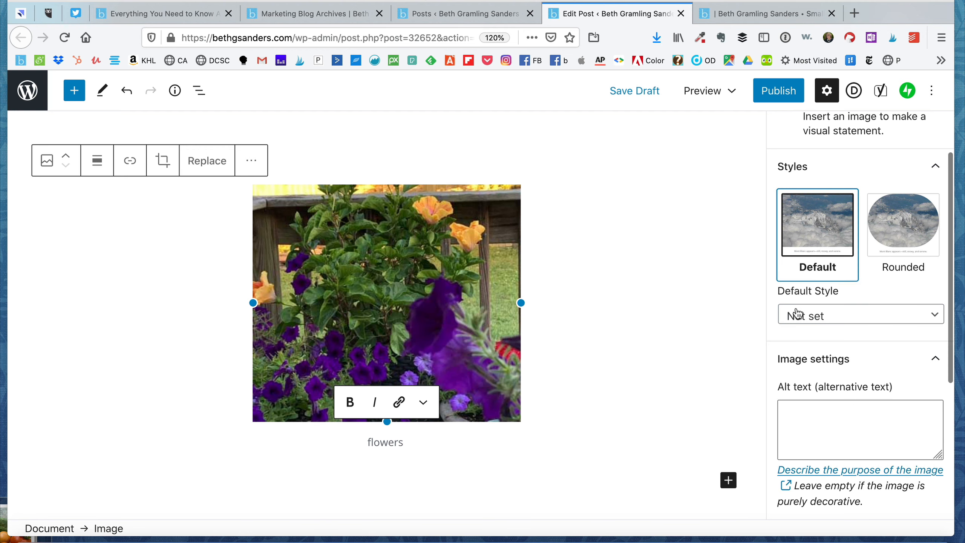
- Examine the flower image's alt text field, image size options and width and height settings
scroll(800, 324, down, 5)
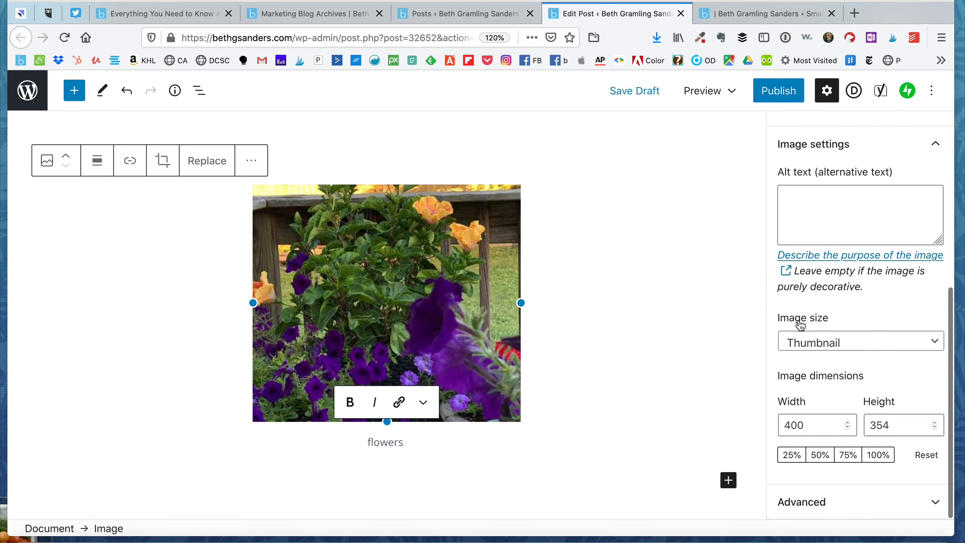
click(810, 212)
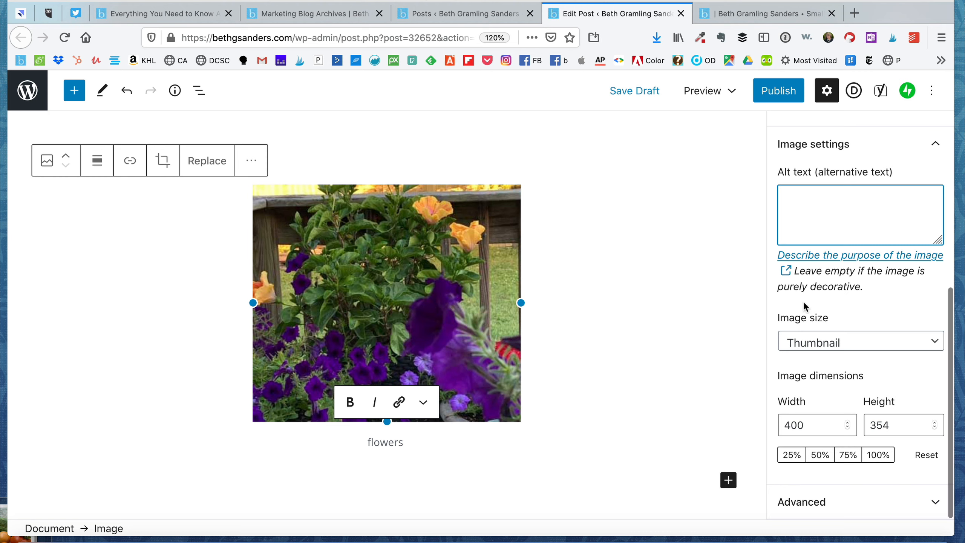
click(804, 344)
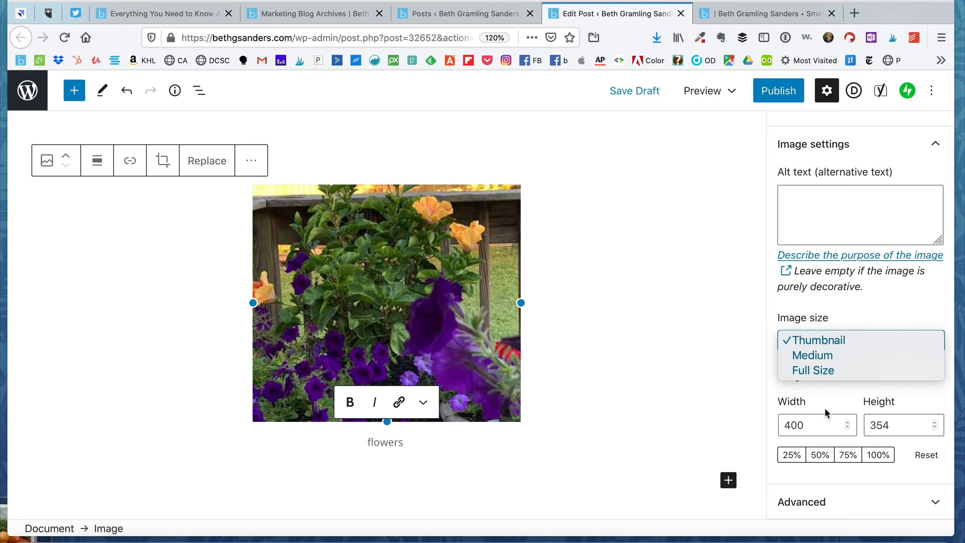
double_click(812, 423)
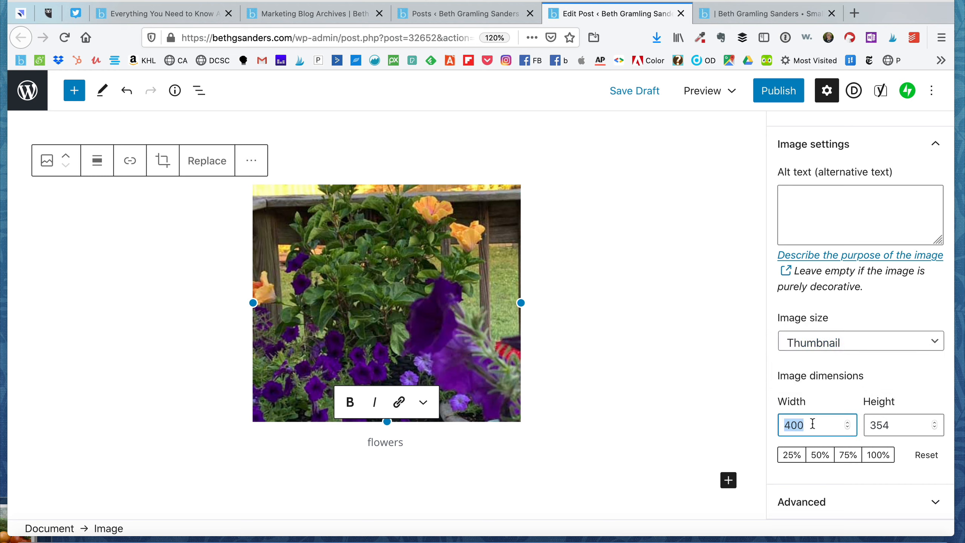
- Set the flower image's title attribute to "Flowers" in its advanced settings and deselect the block
click(933, 504)
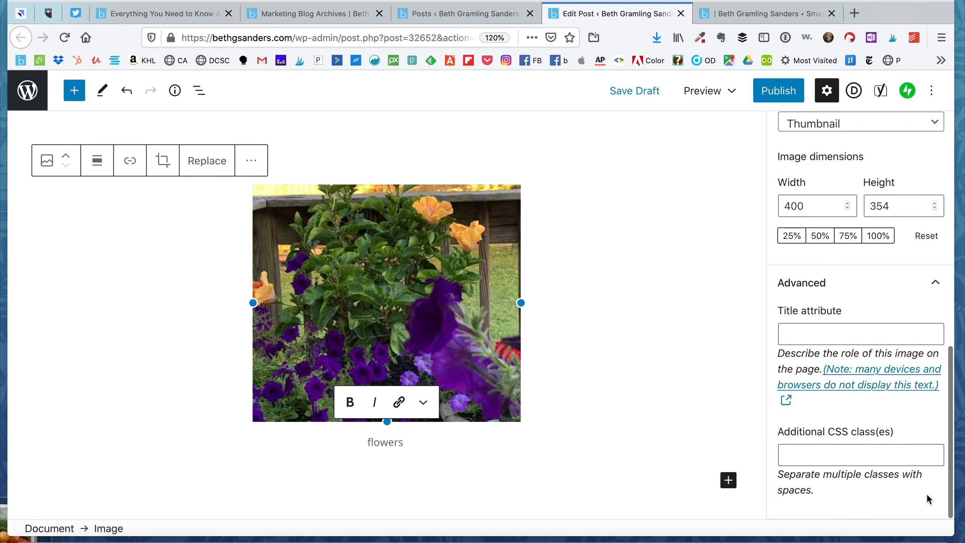
click(833, 335)
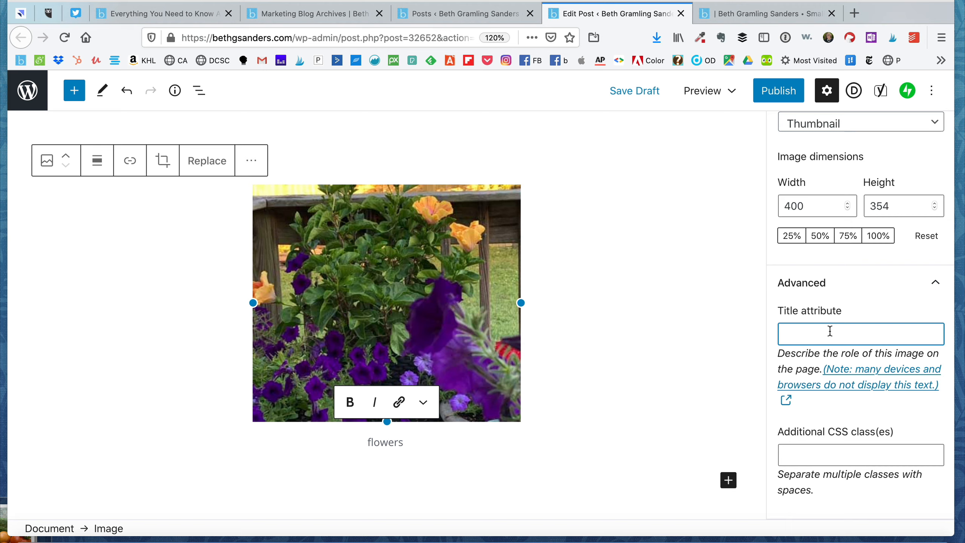
text(Flowers)
click(740, 366)
- Look over the post's document settings, including featured image, Yoast SEO and status and visibility
scroll(743, 376, down, 3)
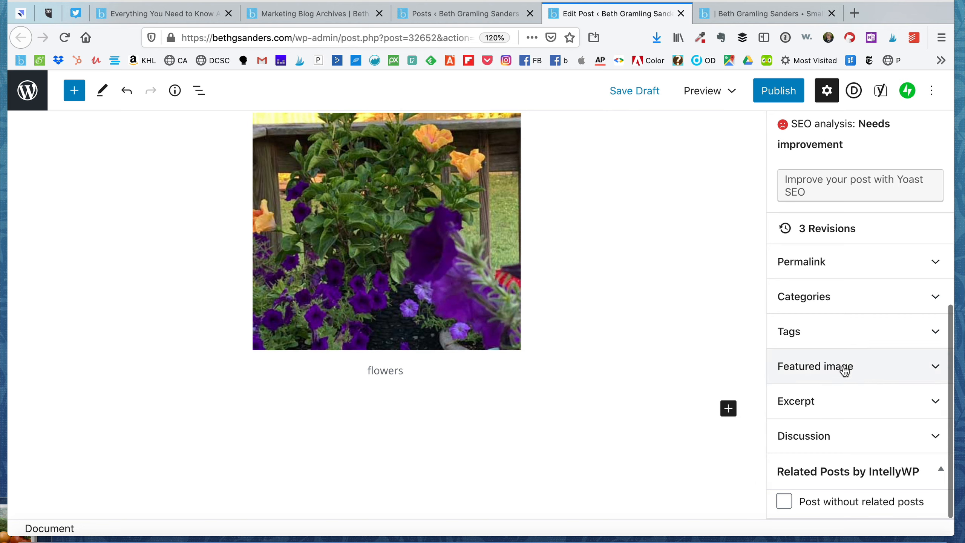
scroll(741, 361, up, 1)
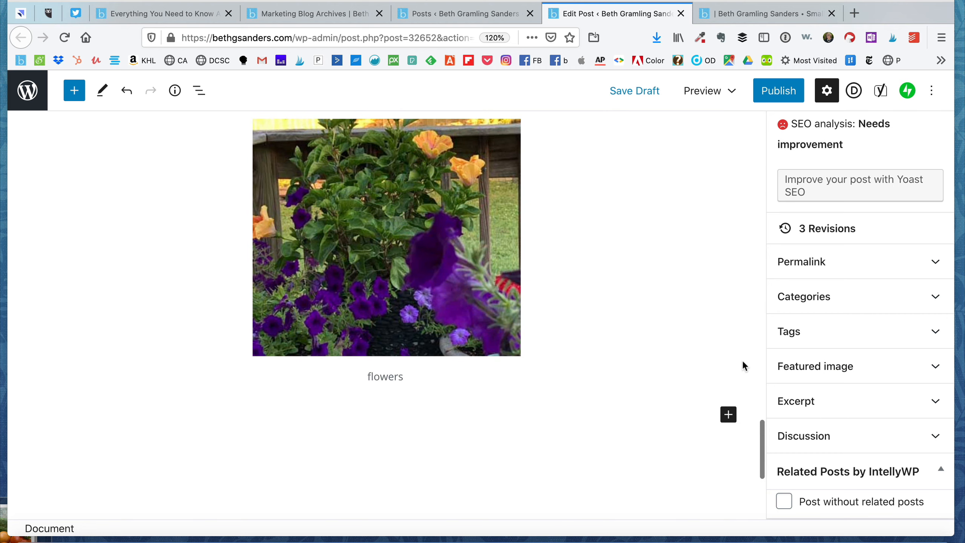
scroll(741, 360, up, 2)
scroll(741, 361, up, 1)
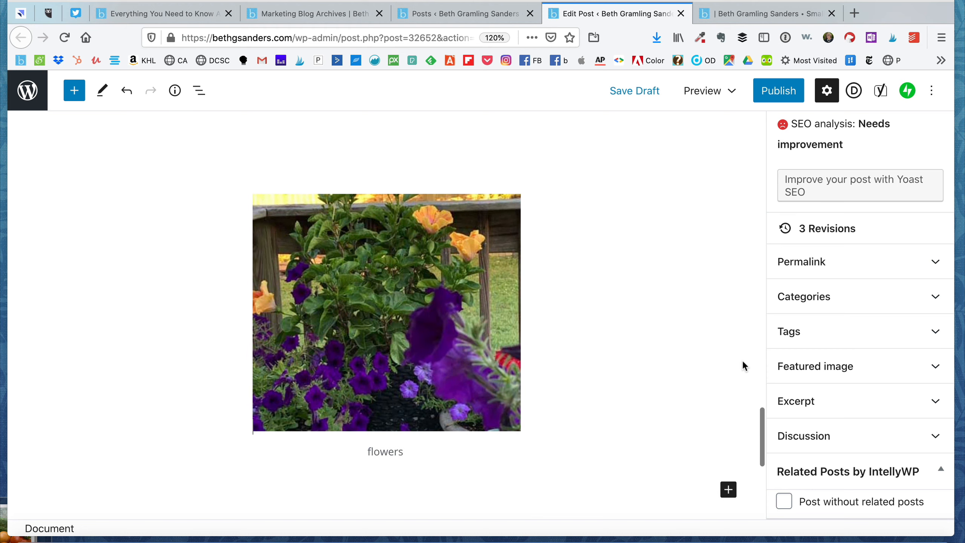
scroll(838, 345, up, 5)
scroll(838, 341, up, 3)
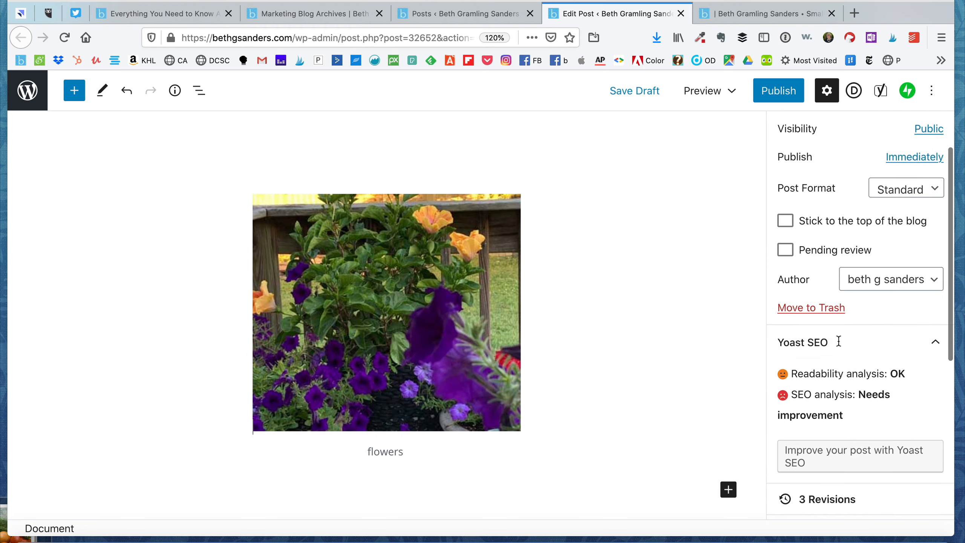
scroll(725, 327, up, 2)
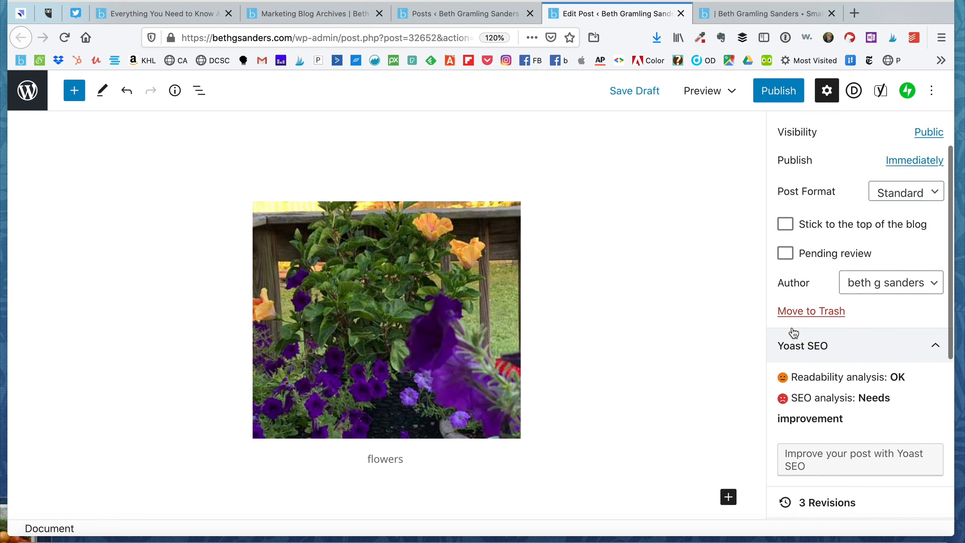
scroll(793, 332, up, 1)
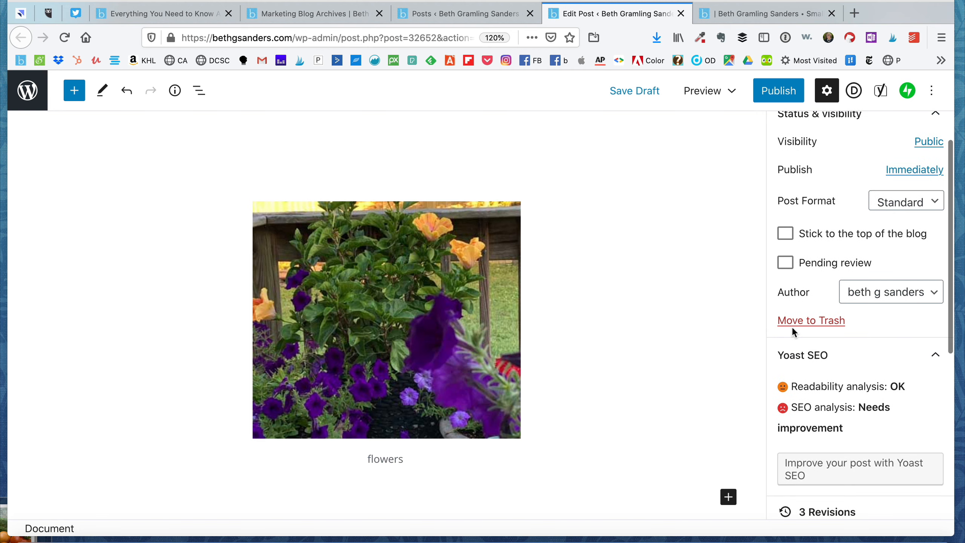
scroll(791, 326, up, 1)
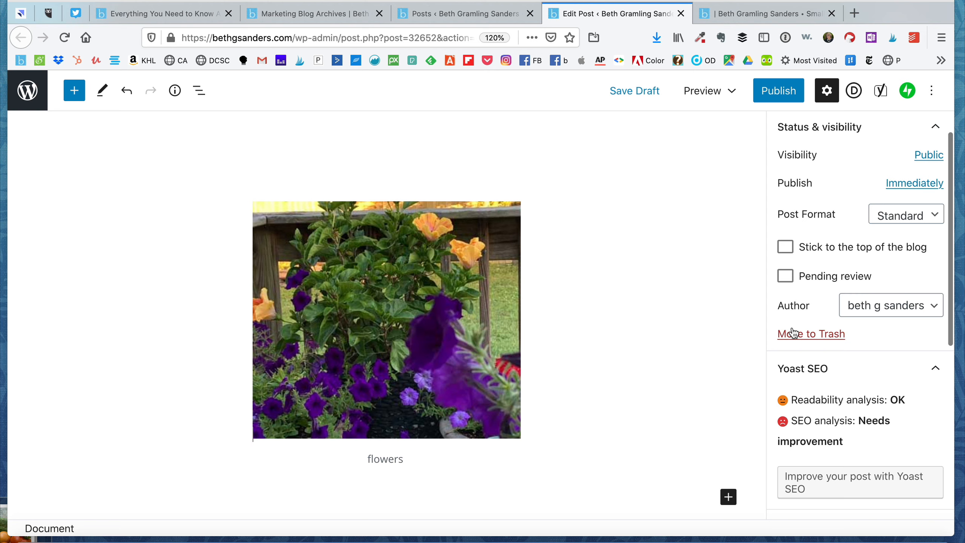
- Check the centered flower image on the post's preview page, dismiss the mail notification and switch to the TinyPNG site
click(757, 15)
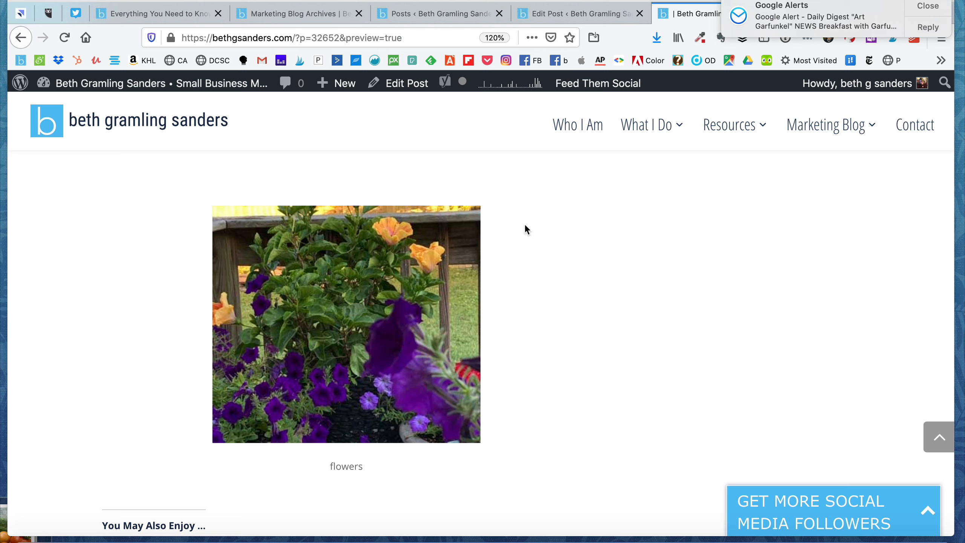
click(927, 6)
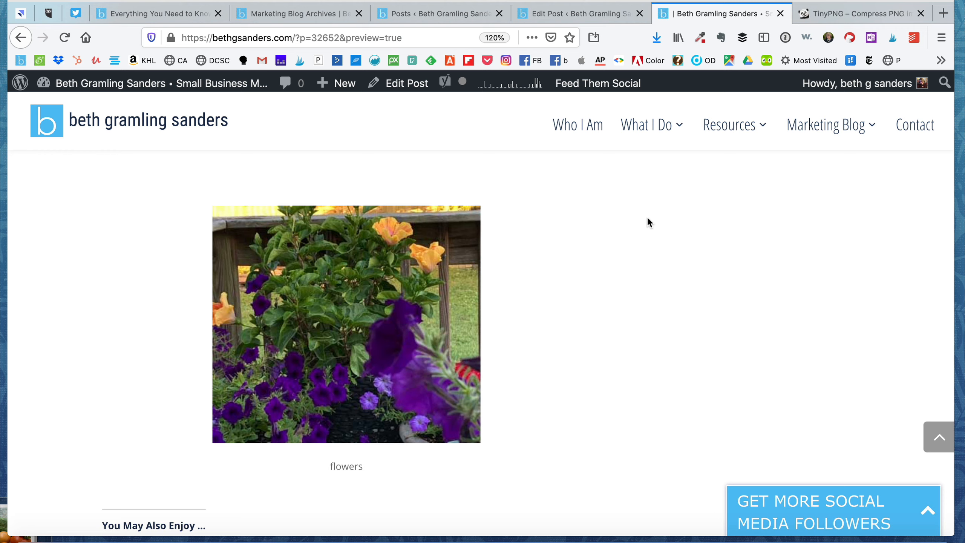
click(848, 15)
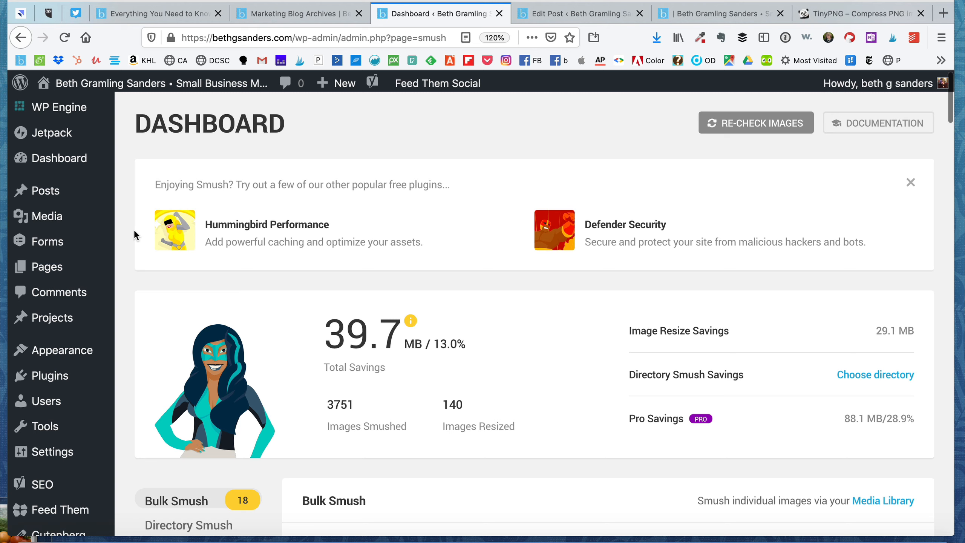
- Examine the Smush plugin's dashboard, including its savings statistics, Bulk Smush section and other optimization options
scroll(134, 231, down, 2)
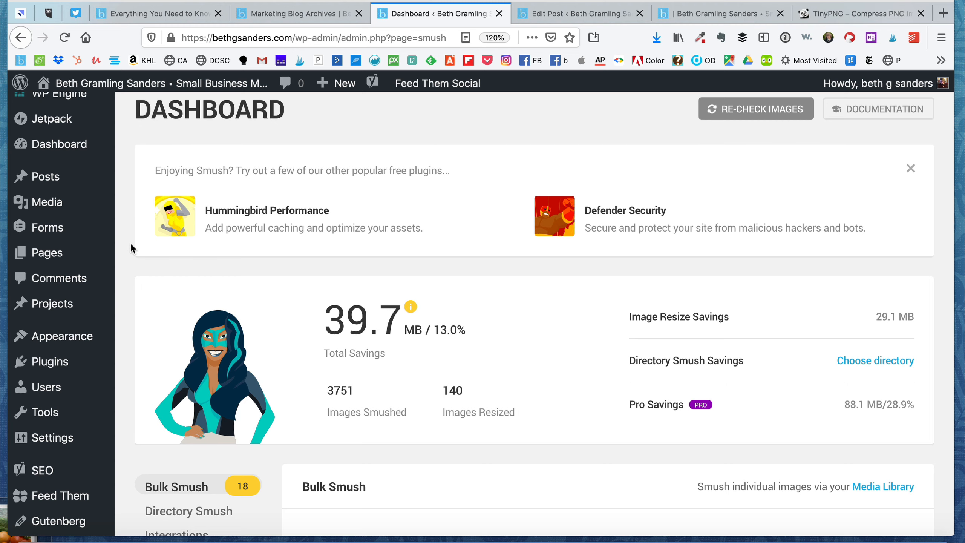
scroll(131, 248, down, 3)
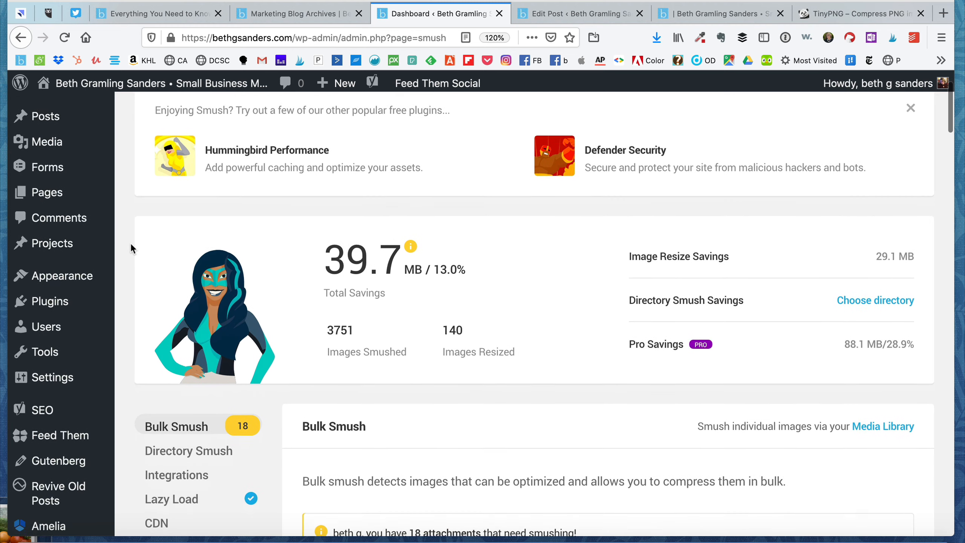
scroll(131, 248, down, 2)
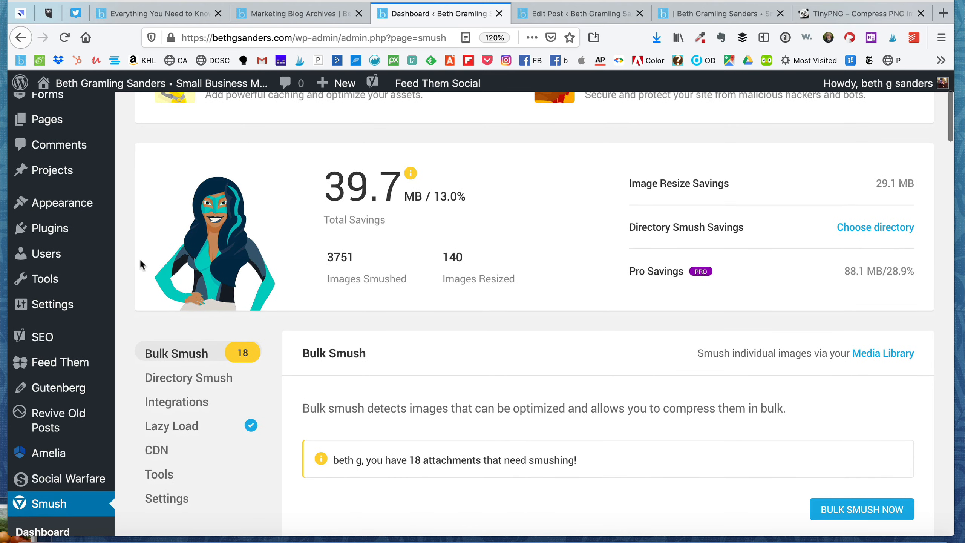
scroll(140, 265, down, 2)
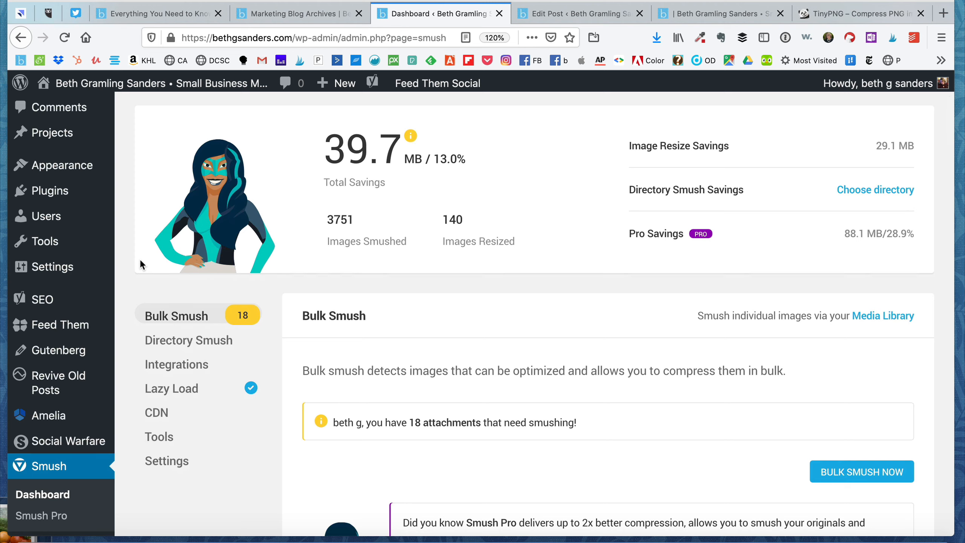
scroll(140, 263, down, 3)
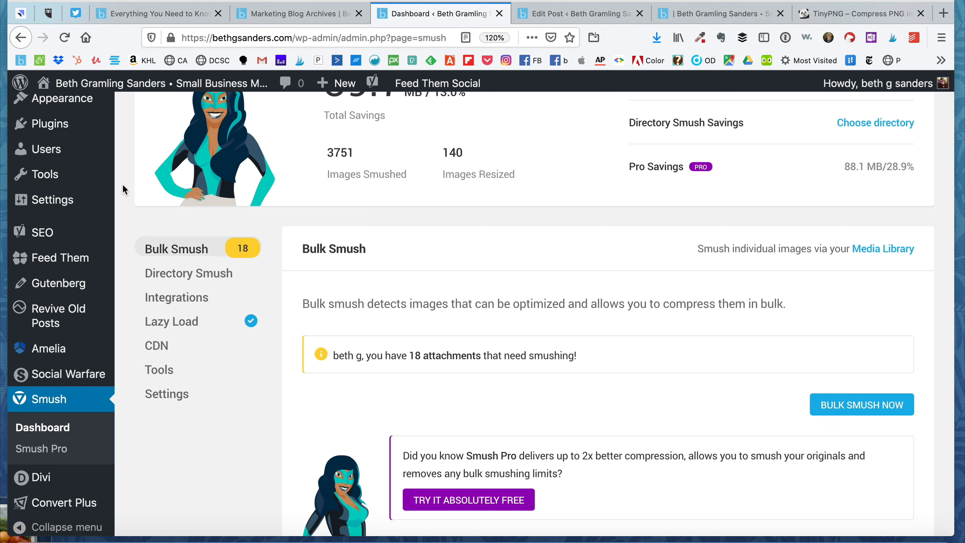
scroll(122, 184, up, 2)
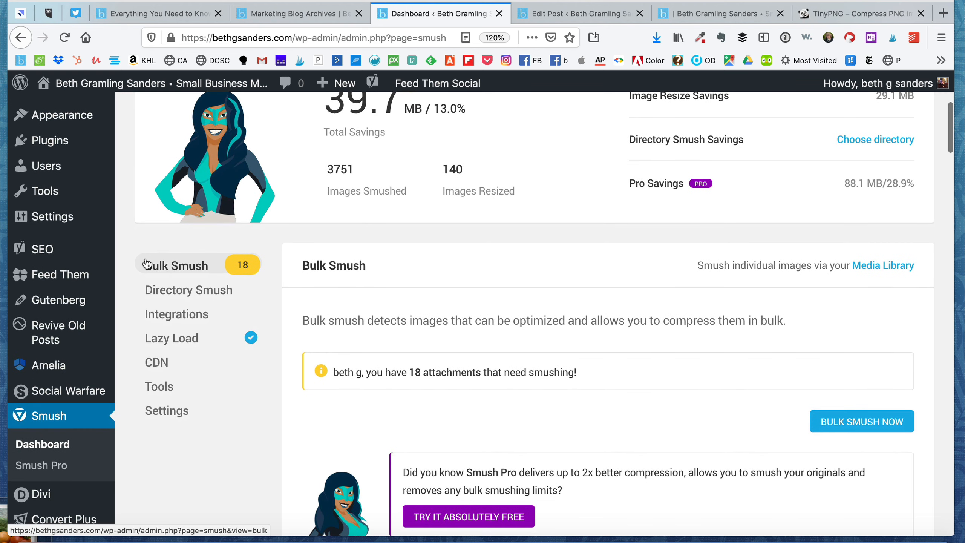
scroll(147, 263, up, 2)
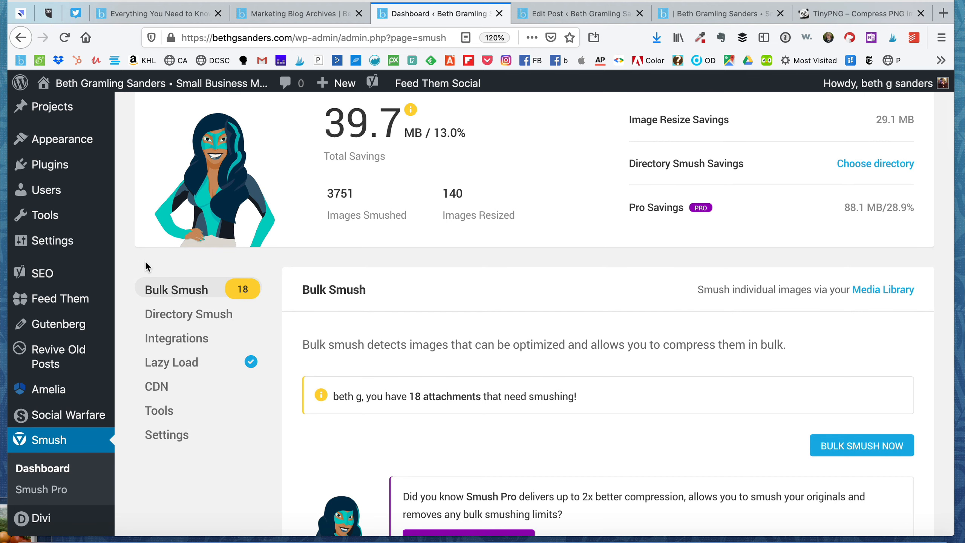
scroll(135, 292, down, 1)
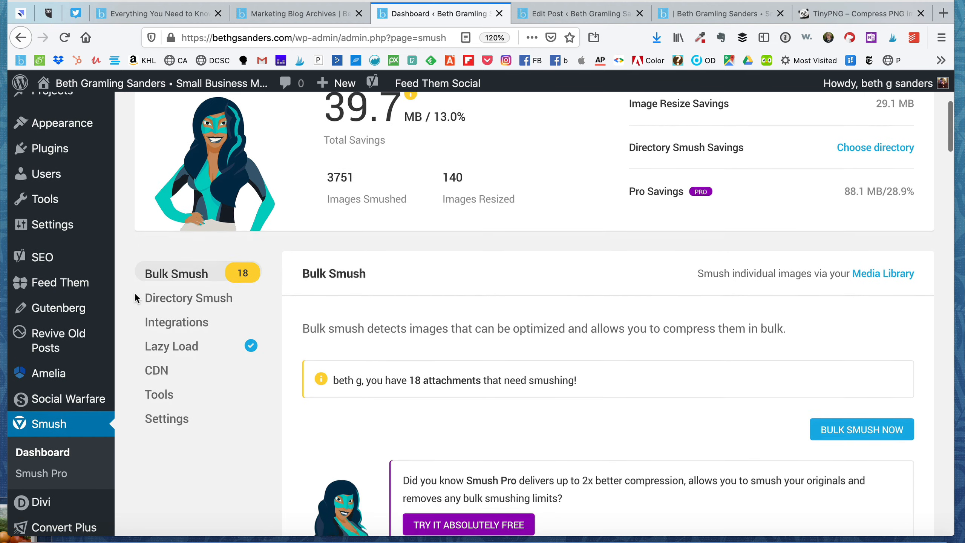
scroll(135, 298, up, 1)
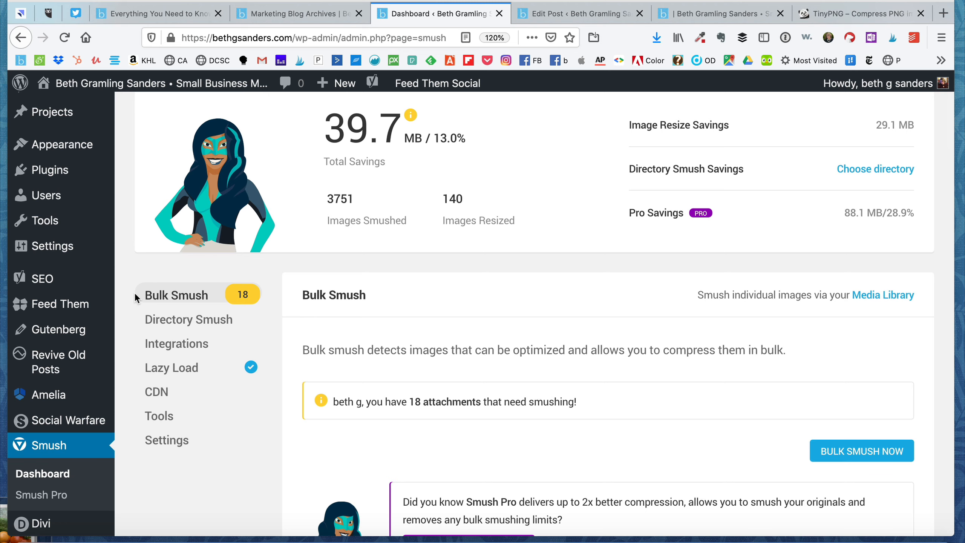
scroll(136, 295, down, 1)
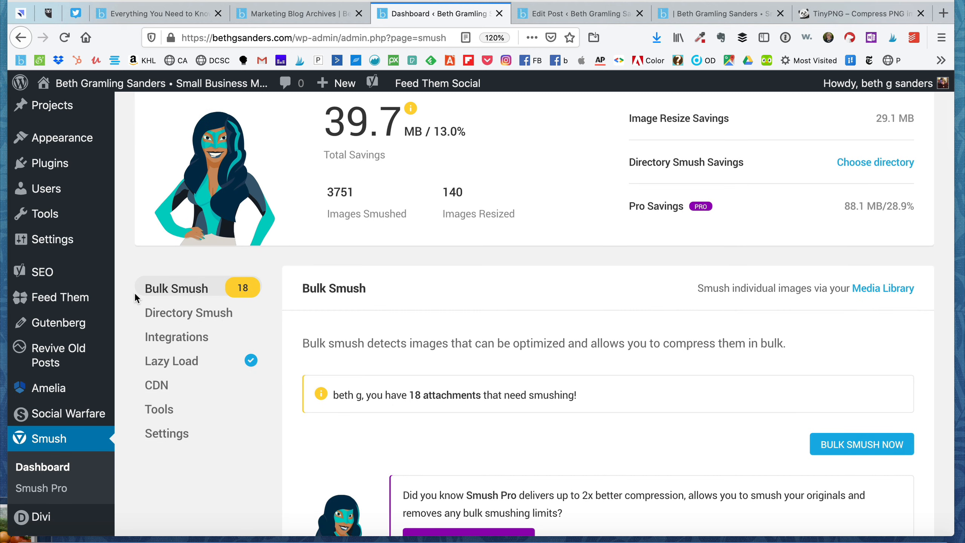